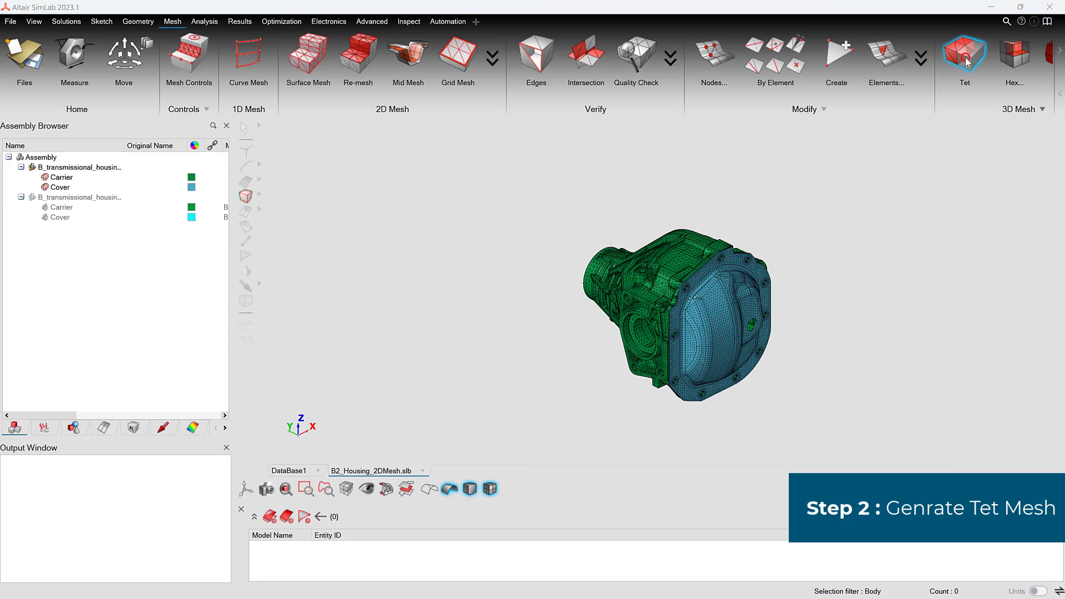
Step: Tet mesh the Carrier and Cover with TET10 curved edge elements, average size 6 and internal grading 1.7, replacing the mesh in the existing model
left_click(420, 139)
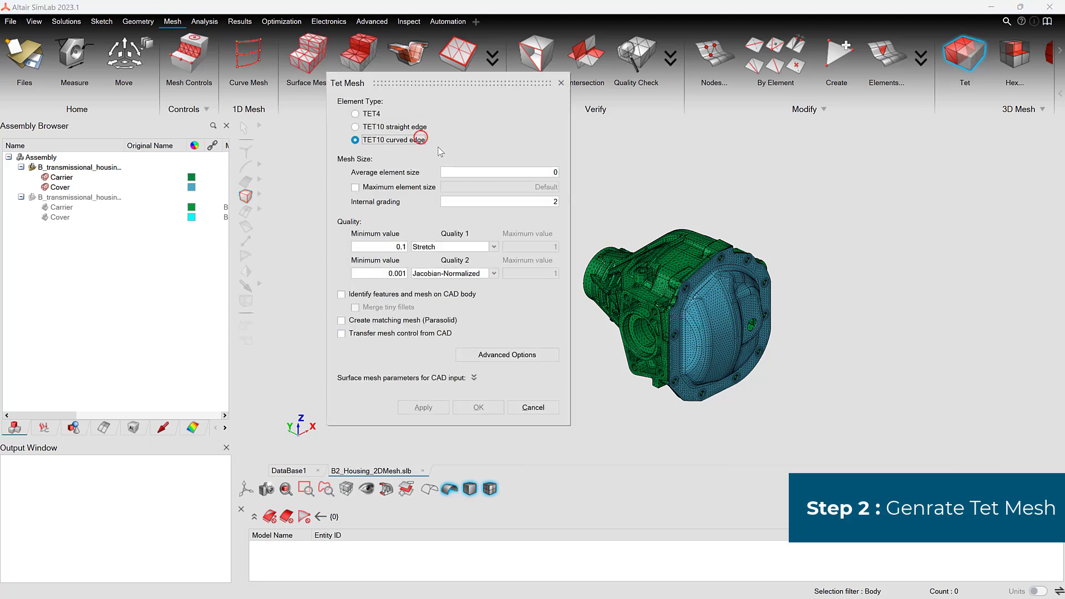
left_click(647, 267)
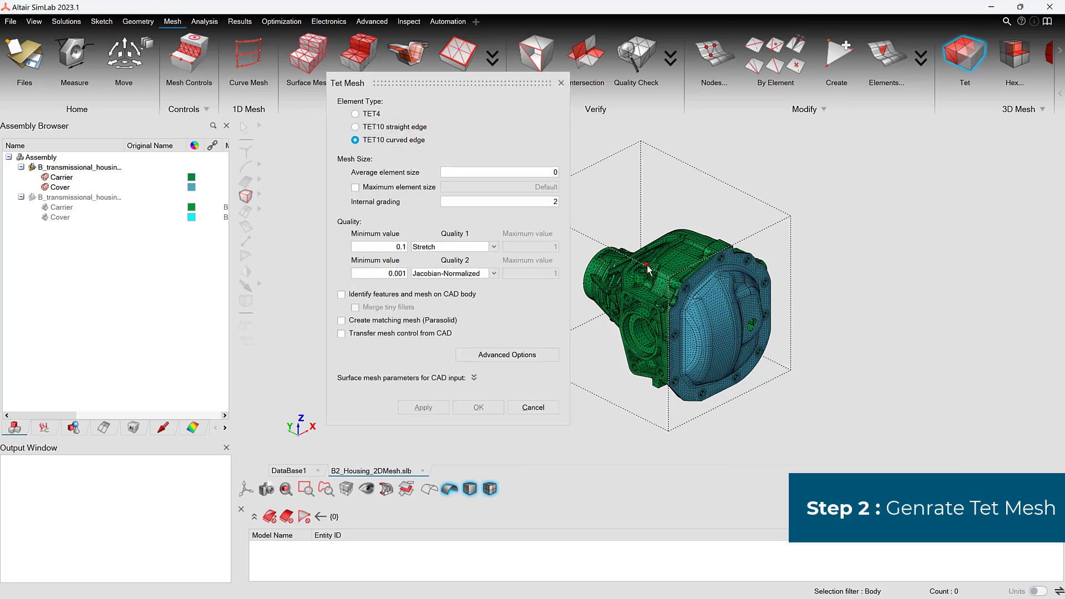
left_click(722, 302)
double_click(555, 172)
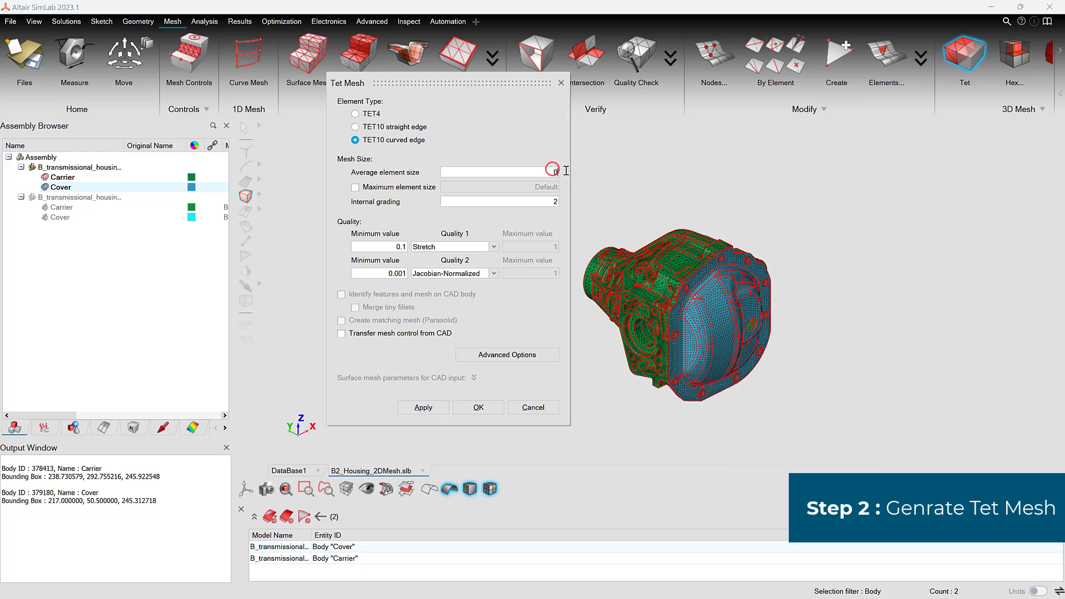
type("6")
double_click(555, 202)
type("1.7")
left_click(478, 407)
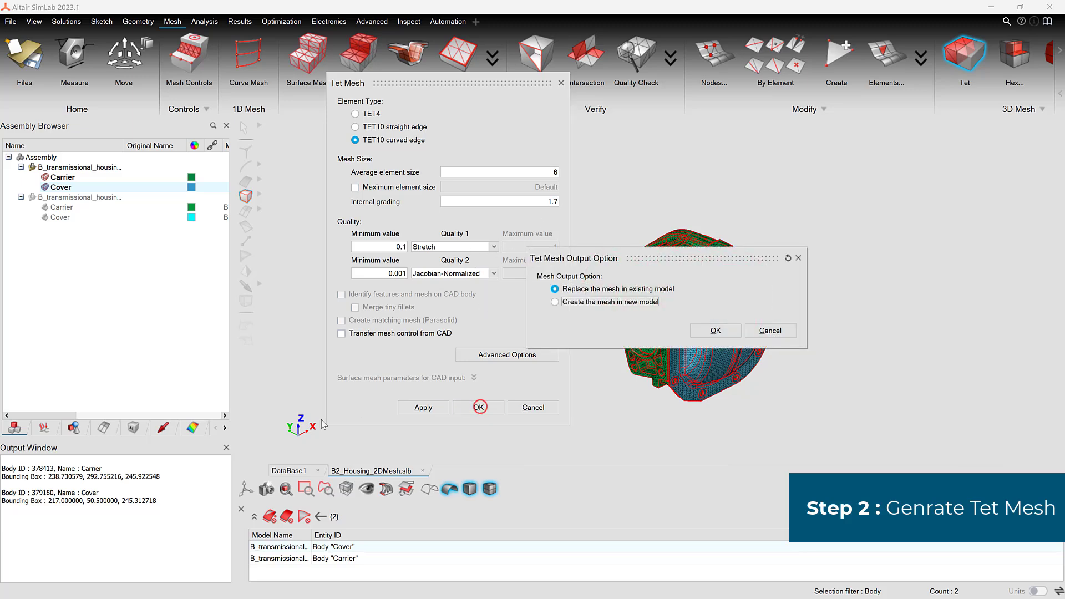
left_click(715, 330)
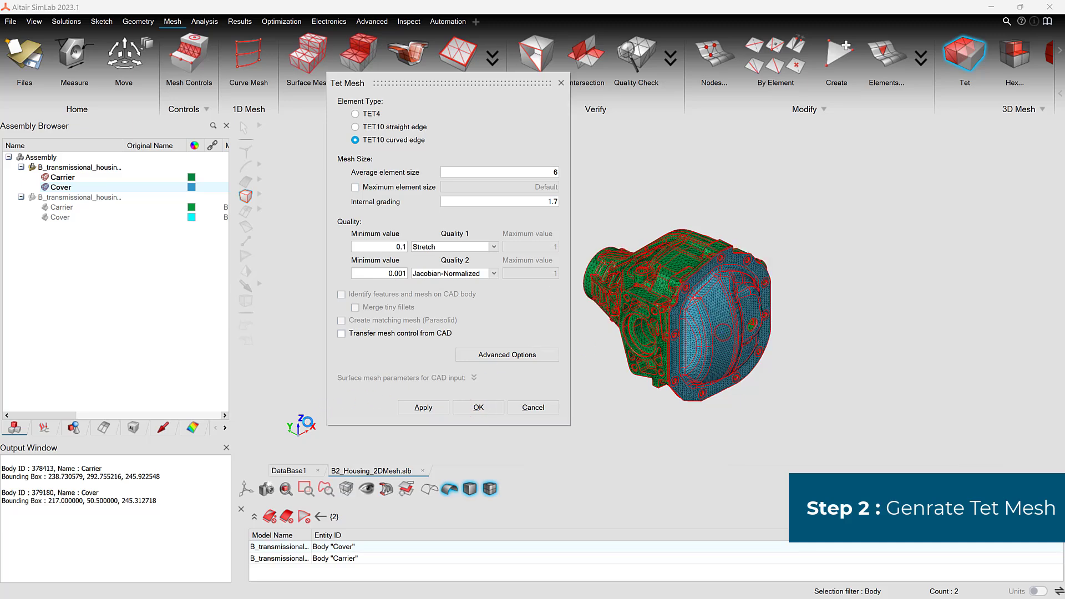
left_click(296, 434)
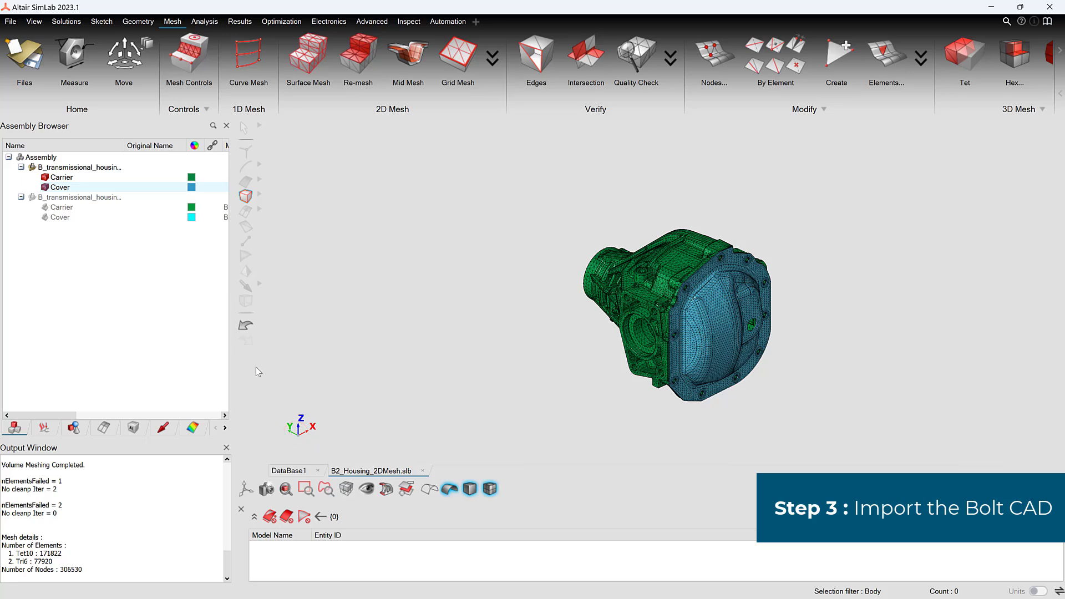
Step: Import the CAD model B6_CAD_bolts_housing.xmt_txt as solid bodies in millimetres, keeping its assembly structure
left_click(10, 21)
mouse_move(57, 95)
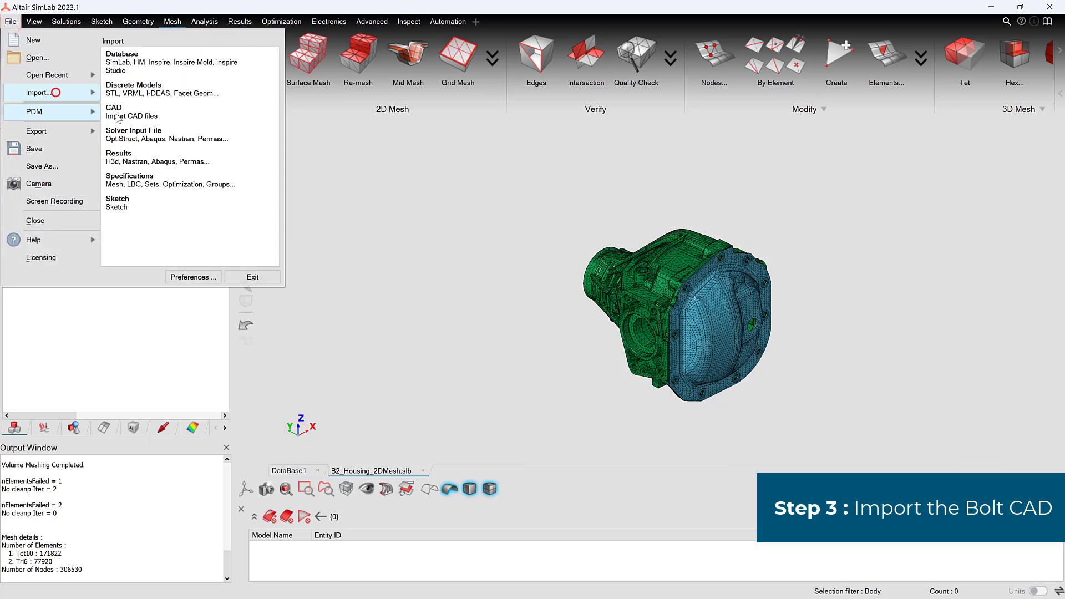
left_click(139, 112)
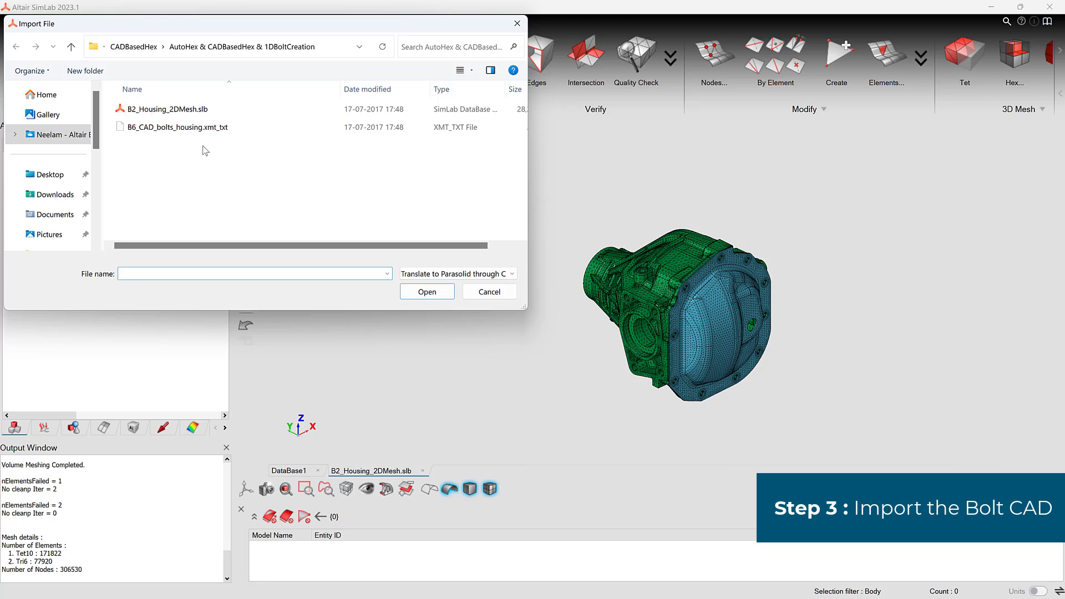
left_click(423, 274)
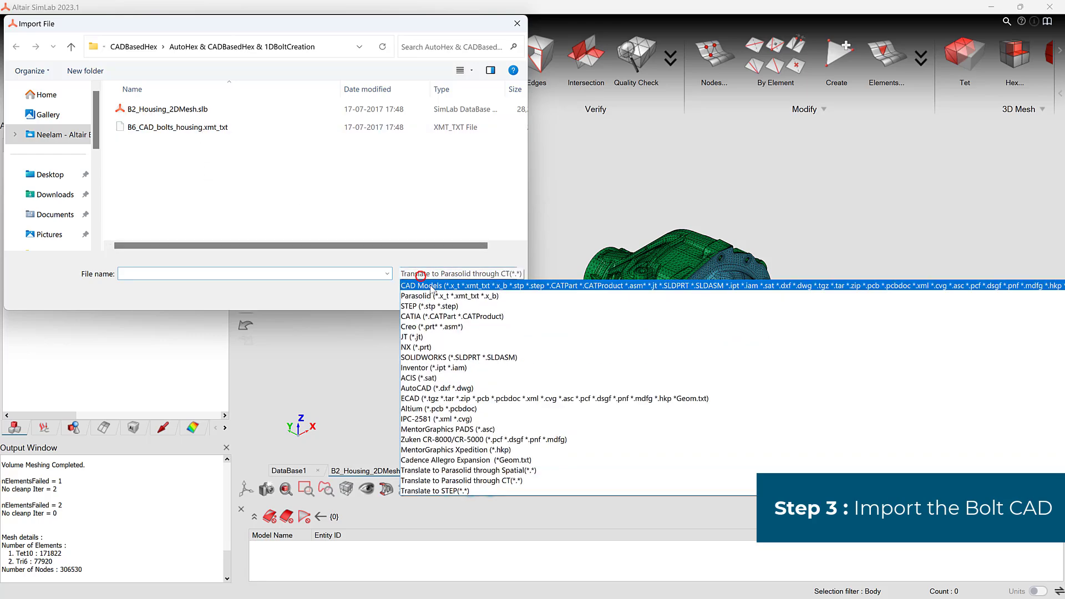
left_click(423, 288)
left_click(202, 111)
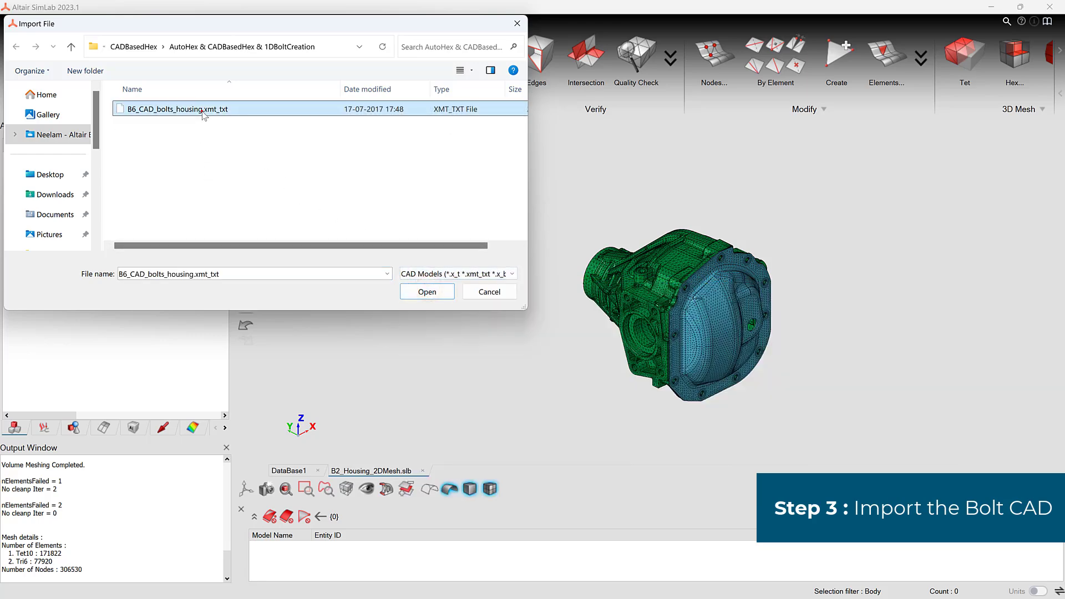
left_click(427, 290)
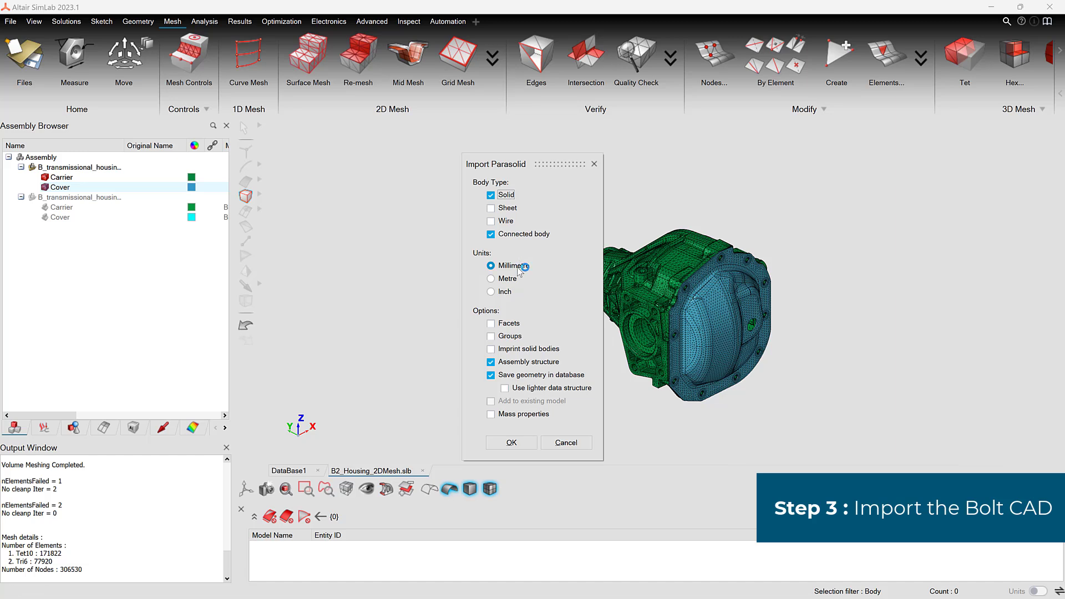
left_click(511, 442)
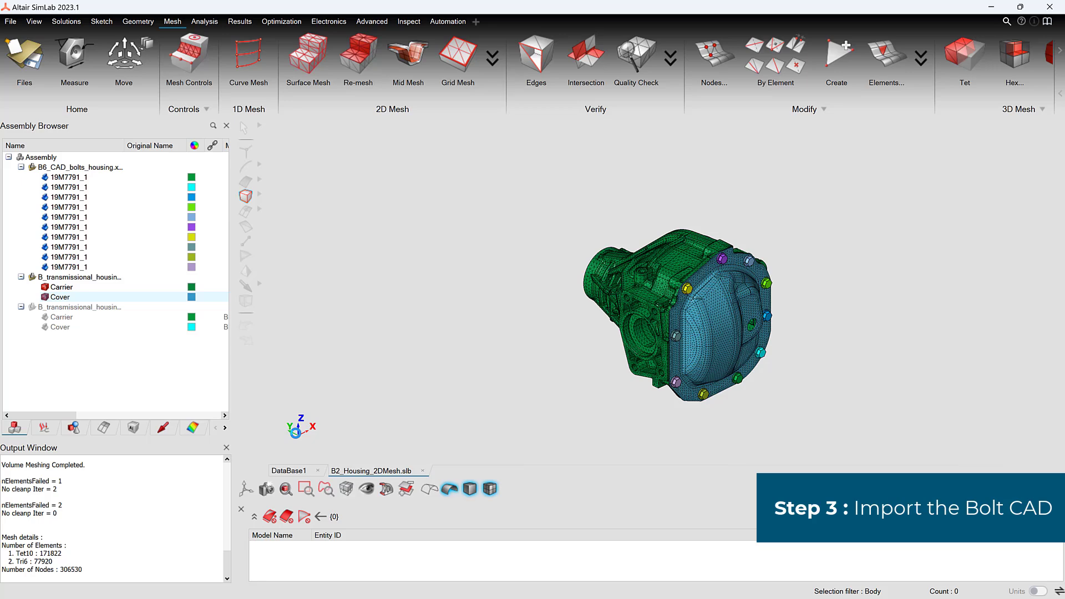
left_click(295, 433)
Step: Create a bolted joint mesh from the first CAD bolt with mesh size 2 and 16 angular divisions
middle_click_drag(737, 263, 785, 328)
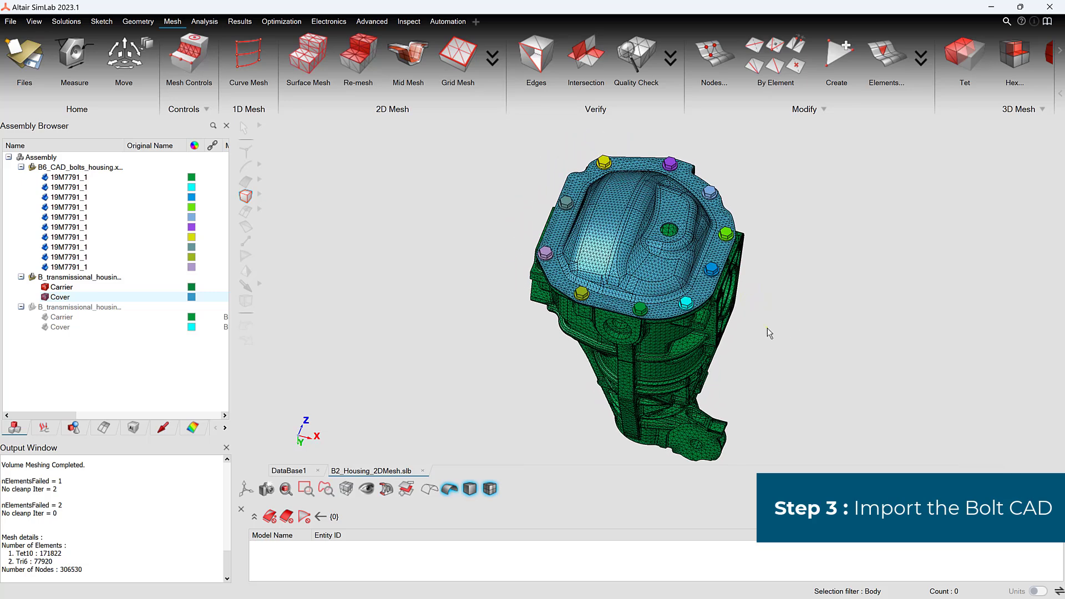
right_click_drag(767, 329, 758, 325)
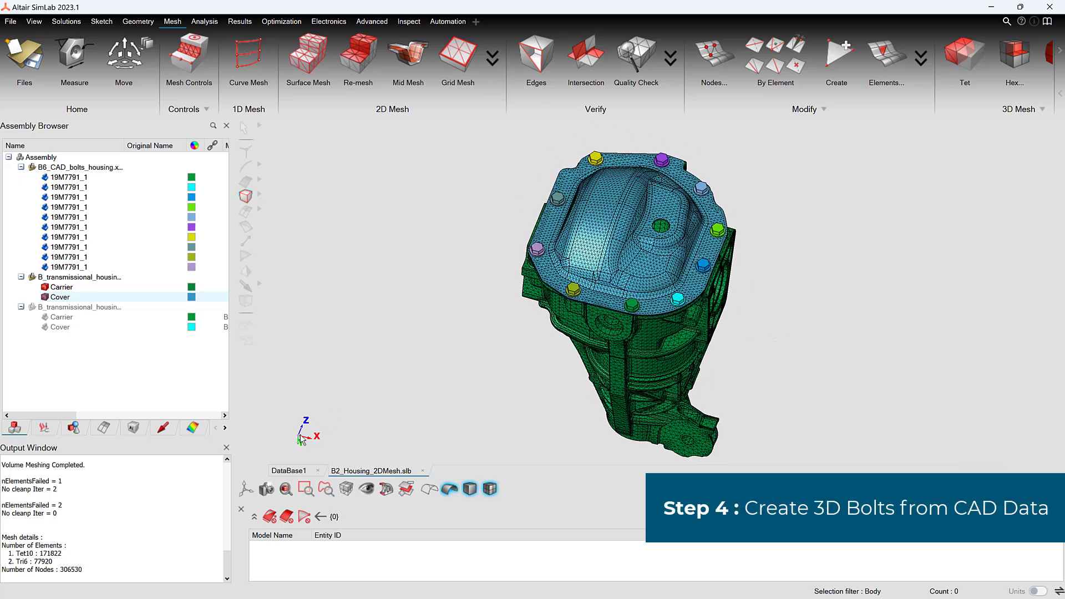
left_click(372, 21)
left_click(379, 35)
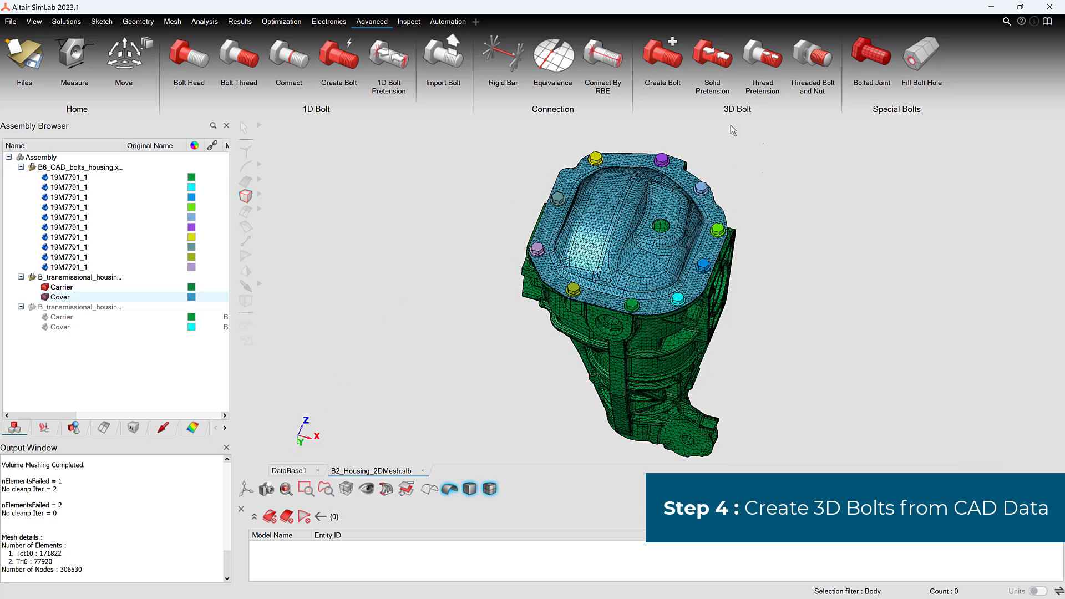
left_click(878, 65)
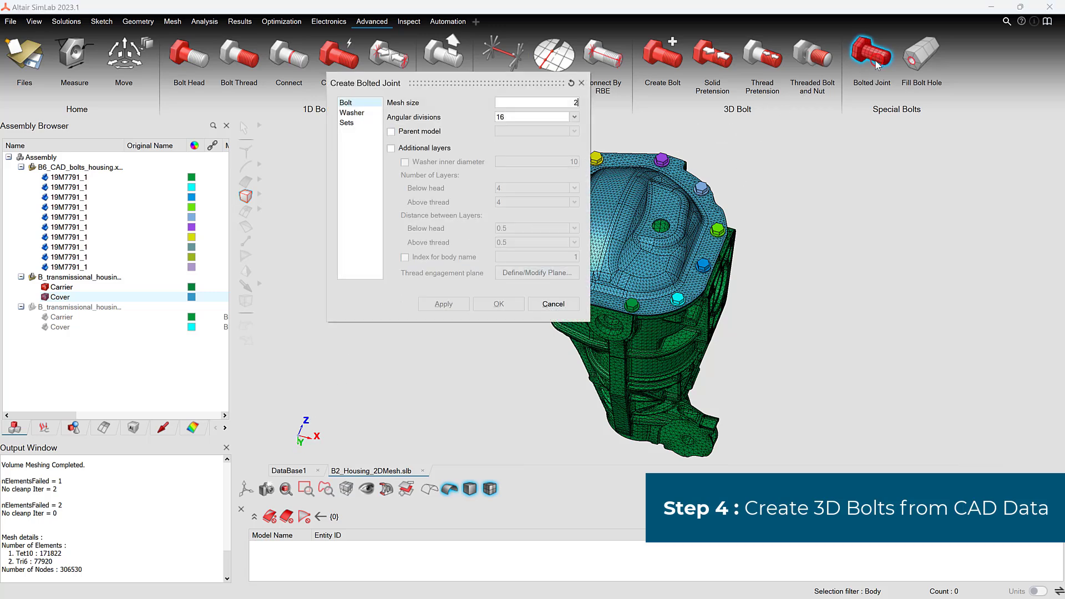
left_click_drag(483, 76, 413, 113)
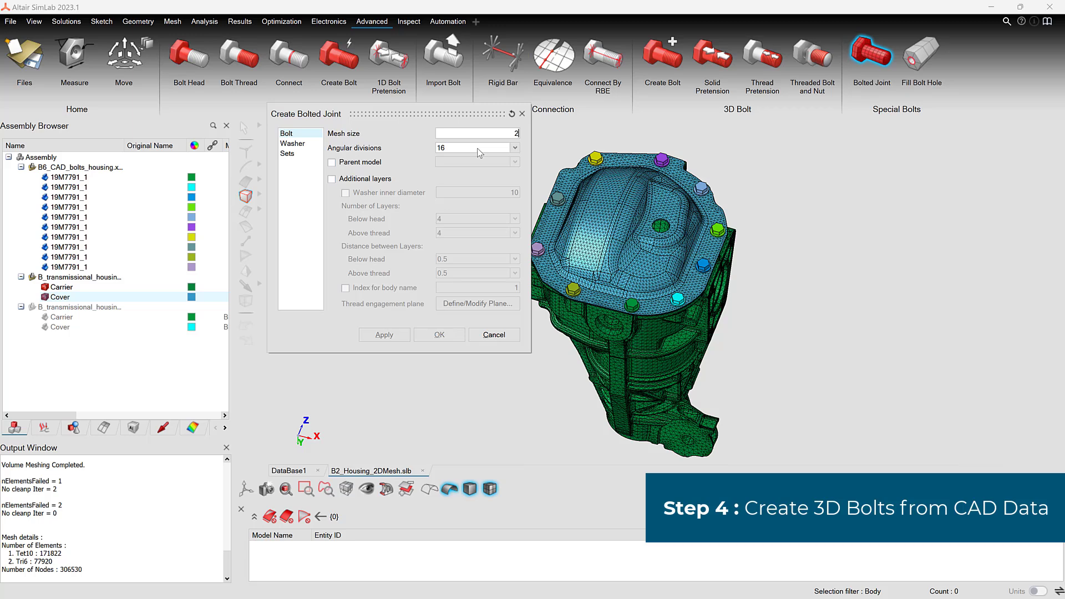
left_click(83, 178)
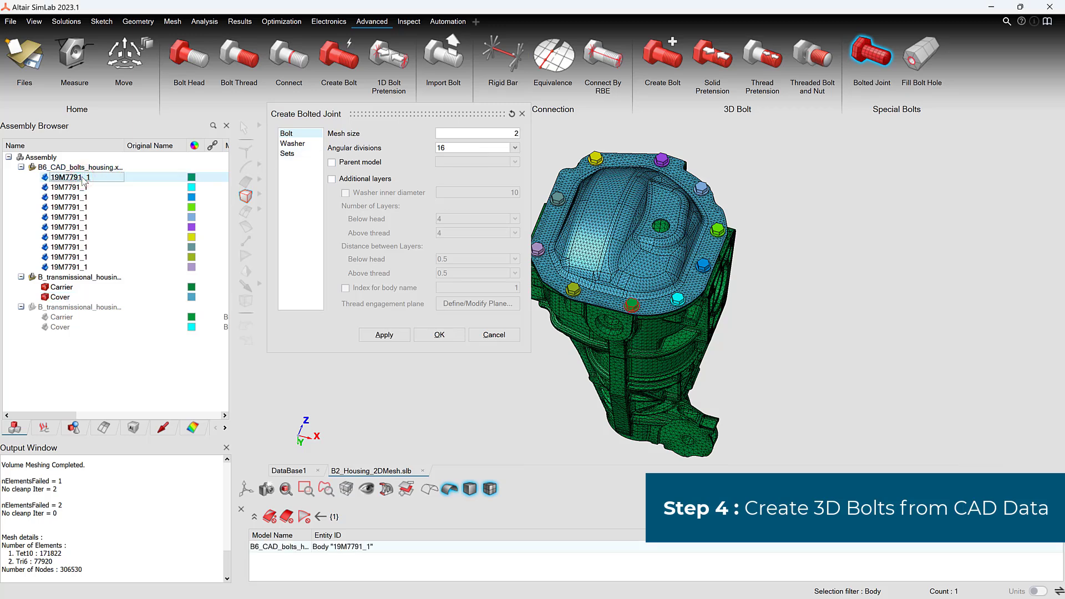
left_click(440, 336)
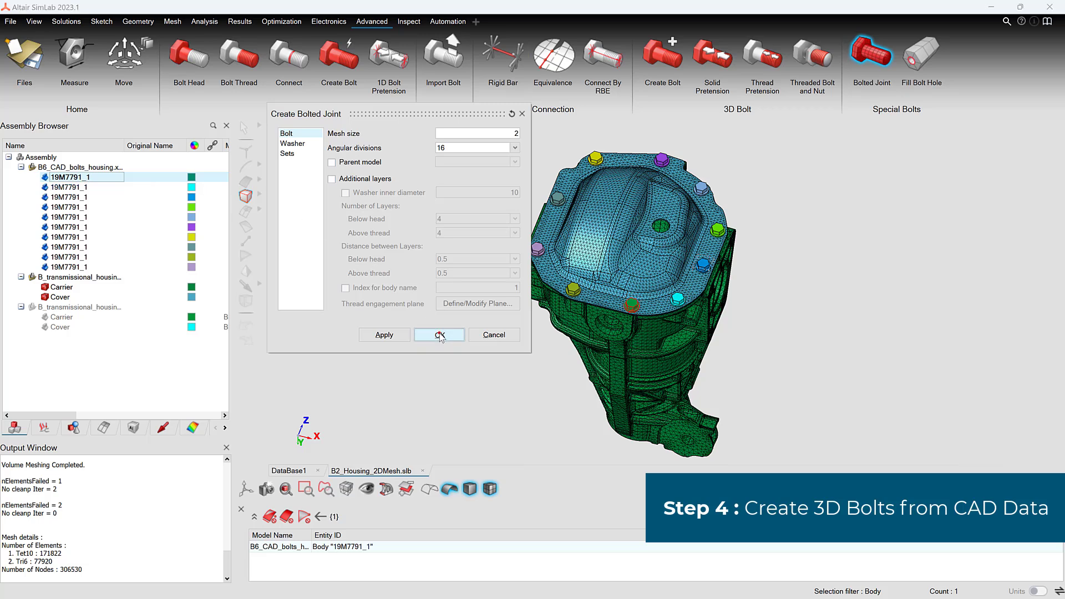
left_click(440, 335)
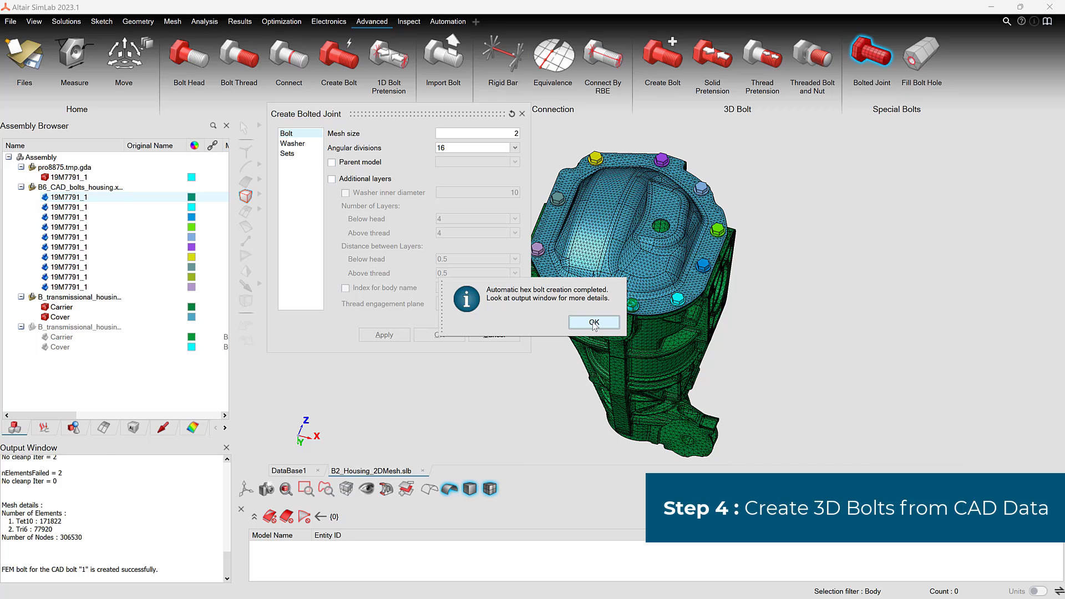
left_click(593, 323)
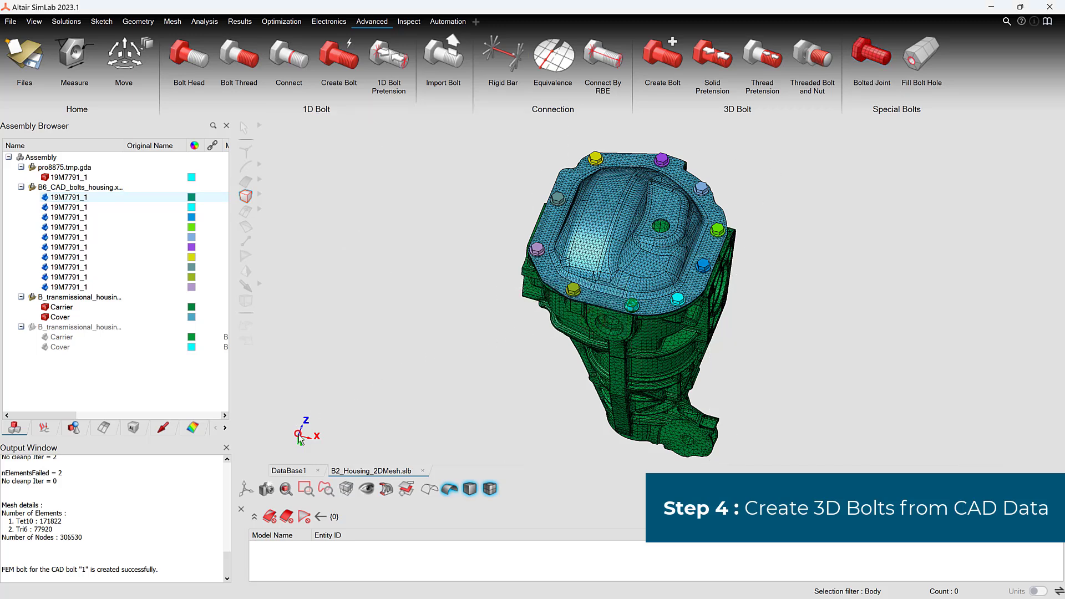
Step: Hide the bolt body generated by the bolted joint operation
scroll(299, 436, "up", 1)
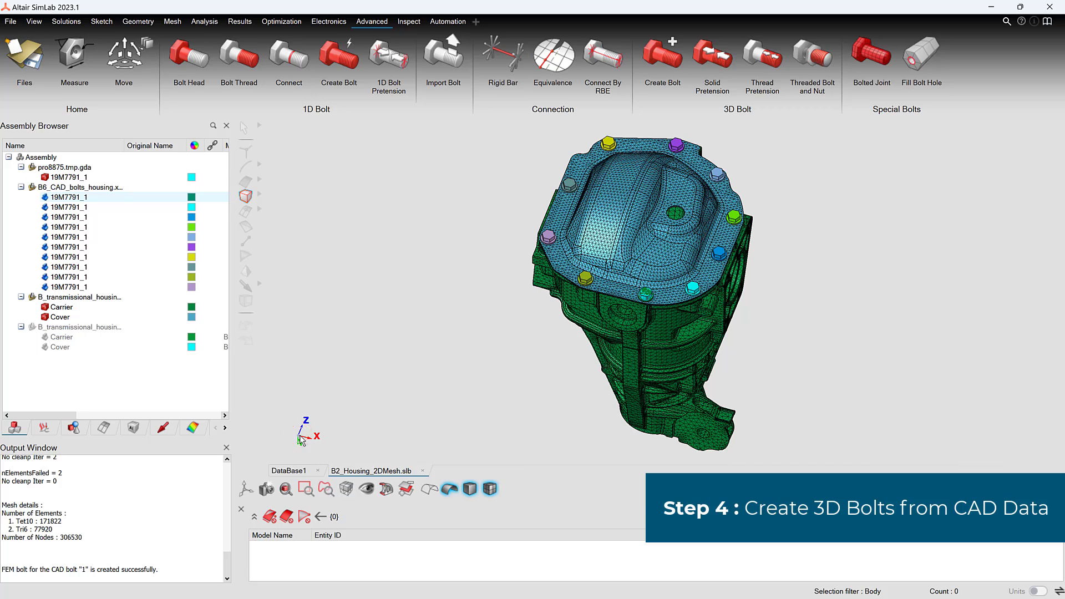
double_click(61, 177)
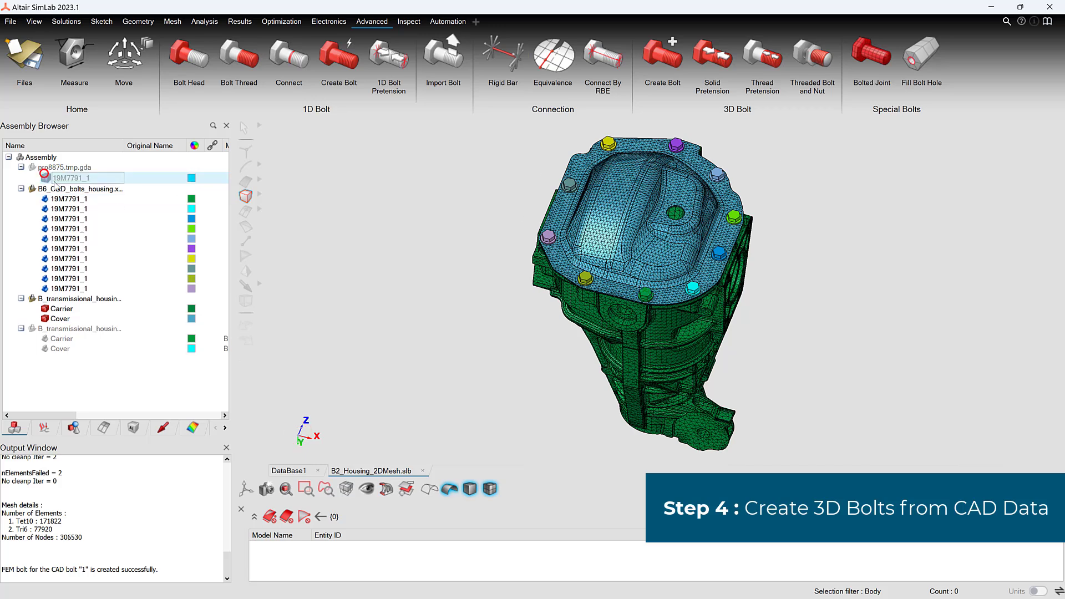
left_click(299, 438)
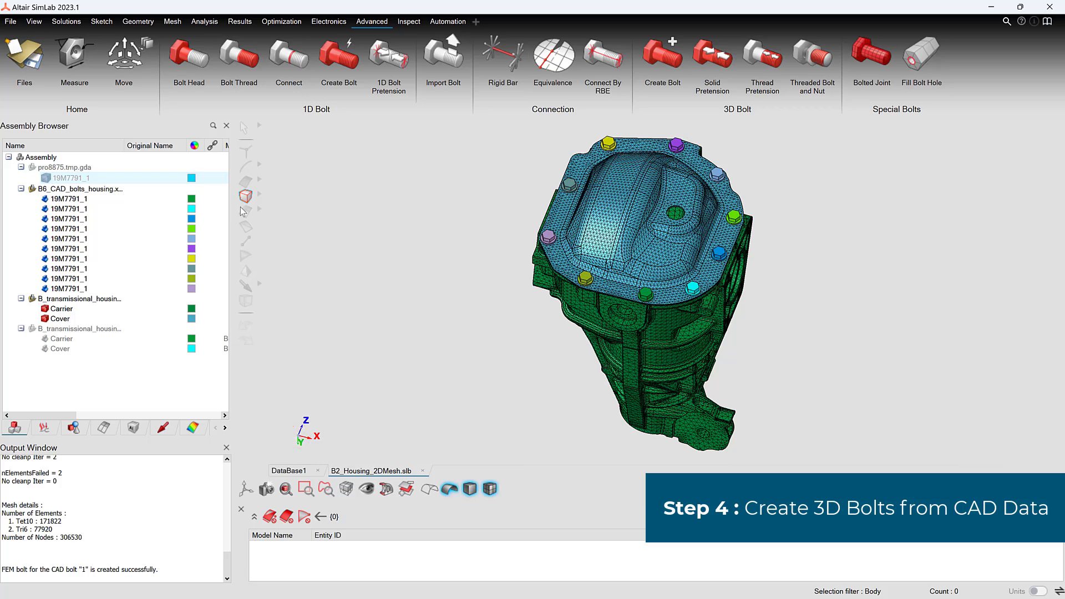
Step: Generate a HEX8 screw mesh on the first CAD bolt with mesh size 2 and 16 elements along the circumference
left_click(172, 21)
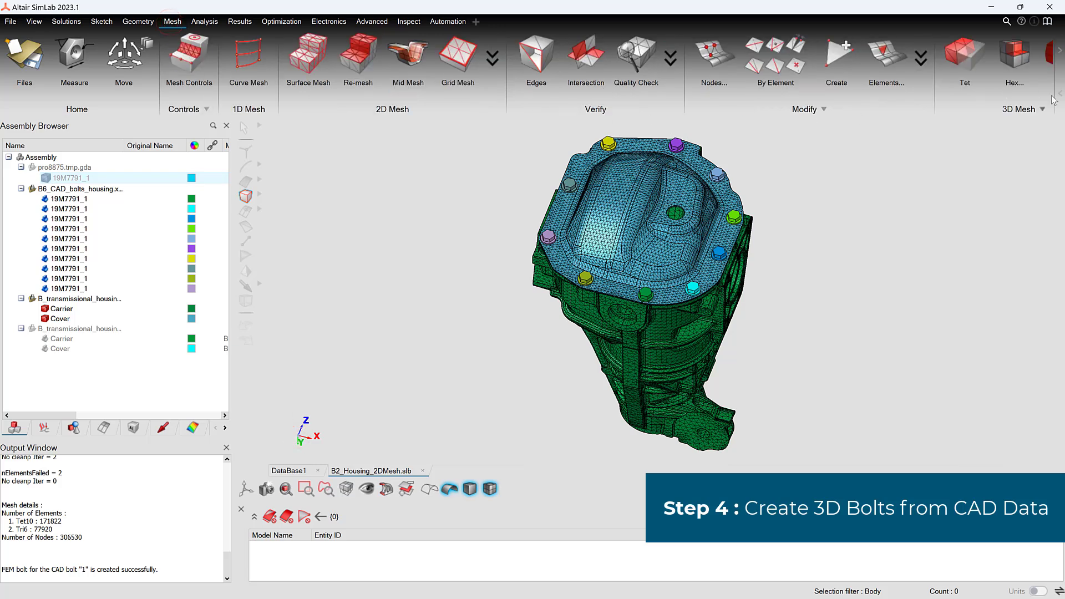
left_click(1017, 58)
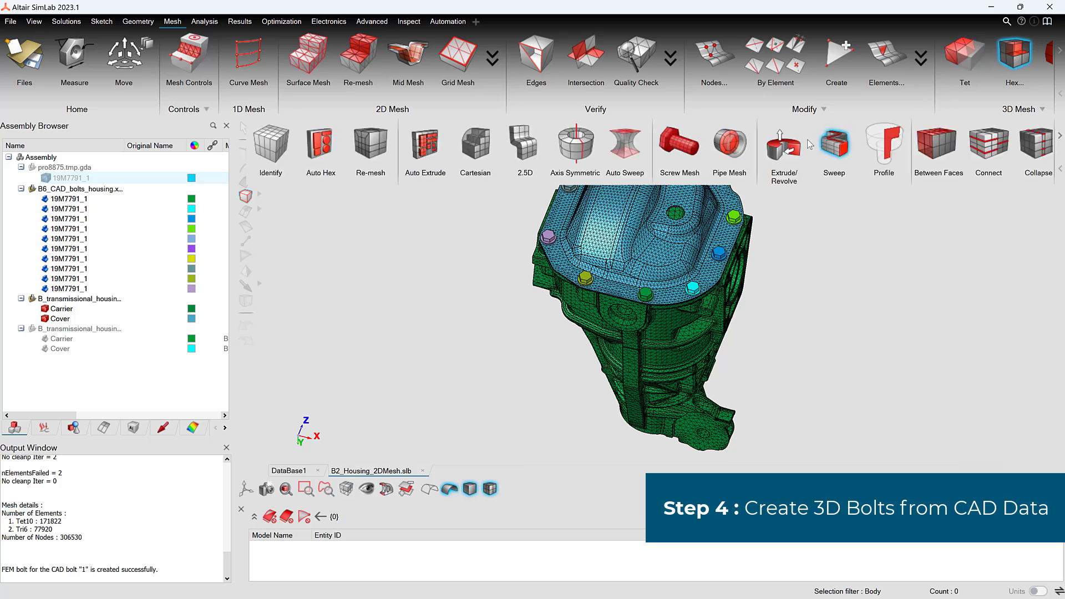
left_click(688, 150)
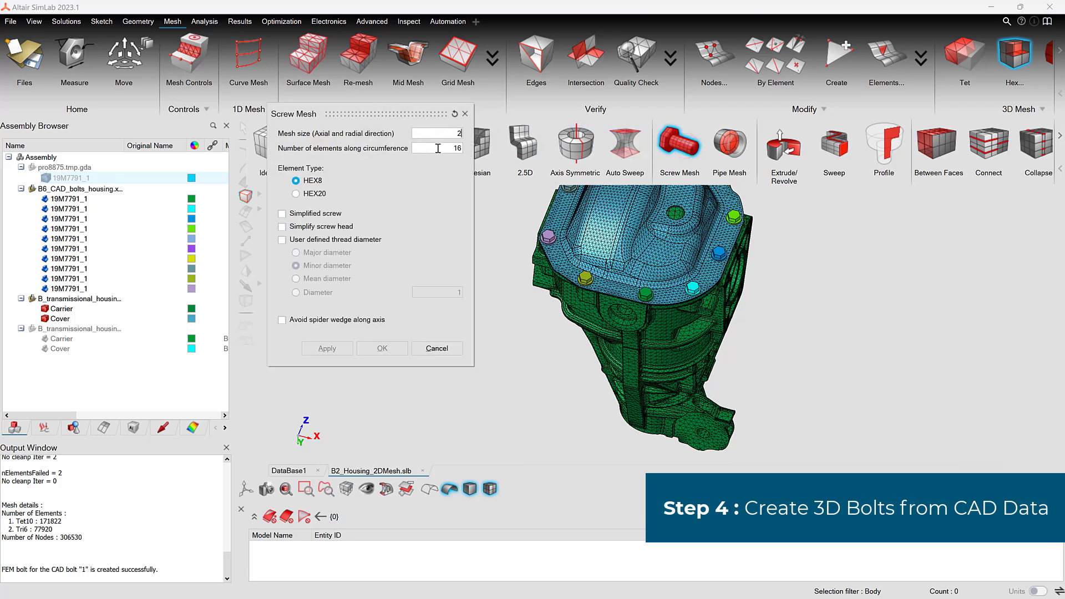
left_click(68, 199)
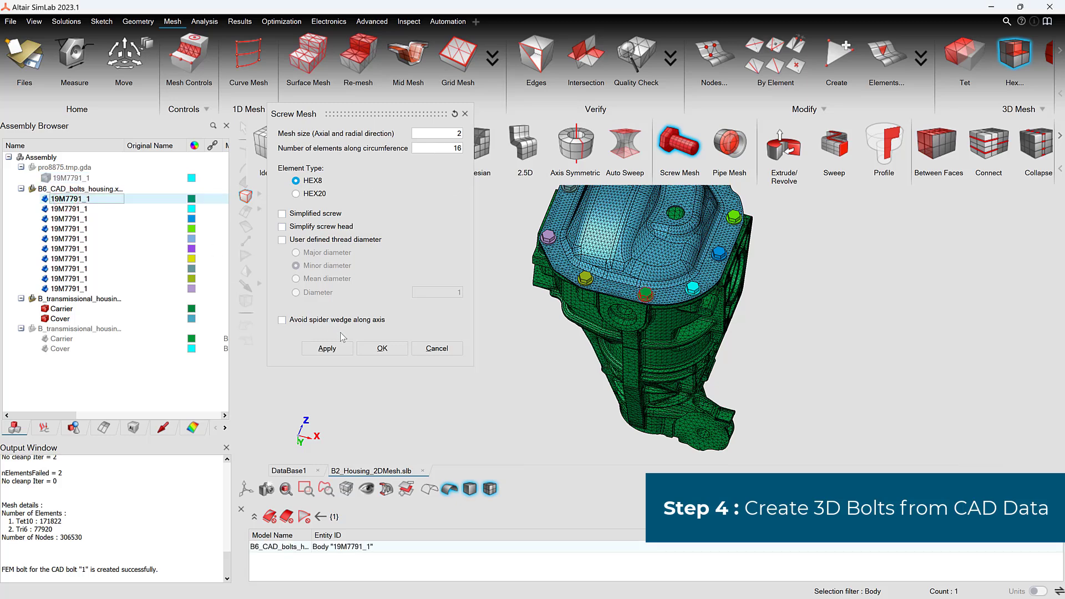
left_click(396, 349)
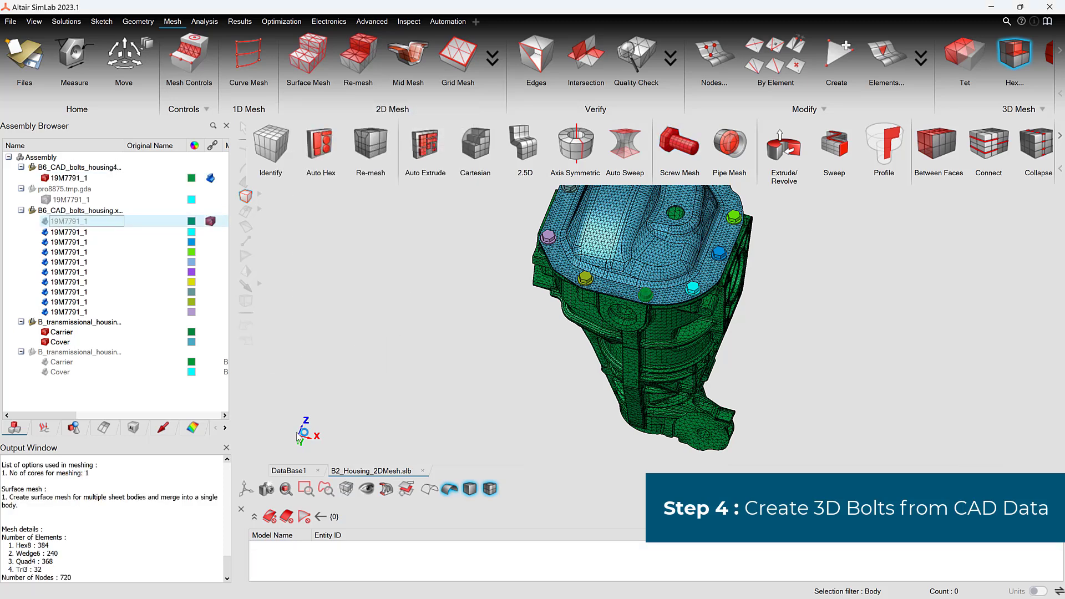
scroll(777, 303, "up", 3)
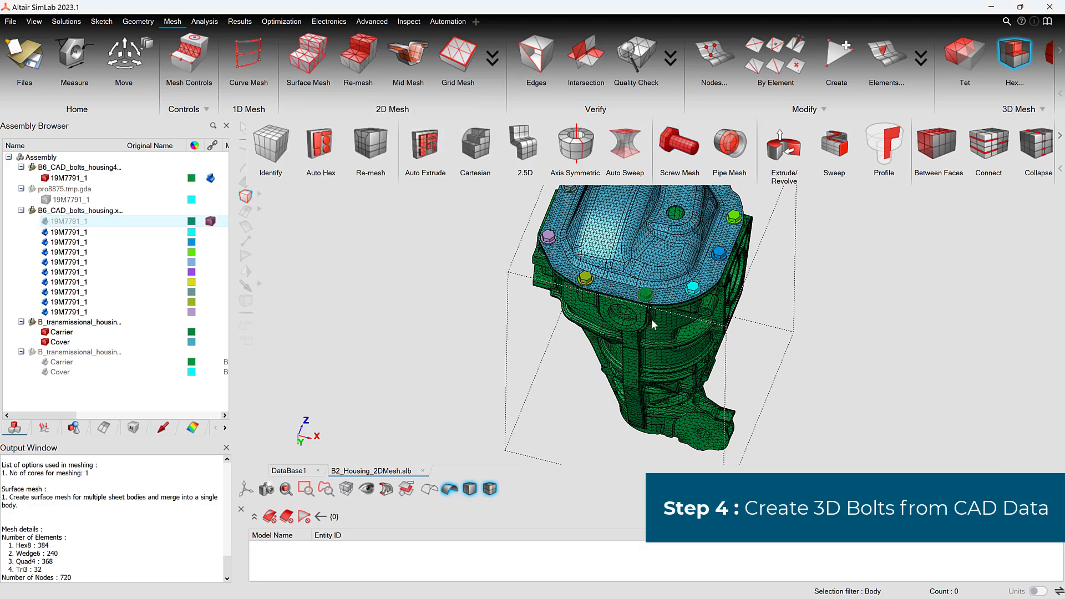
scroll(654, 334, "up", 5)
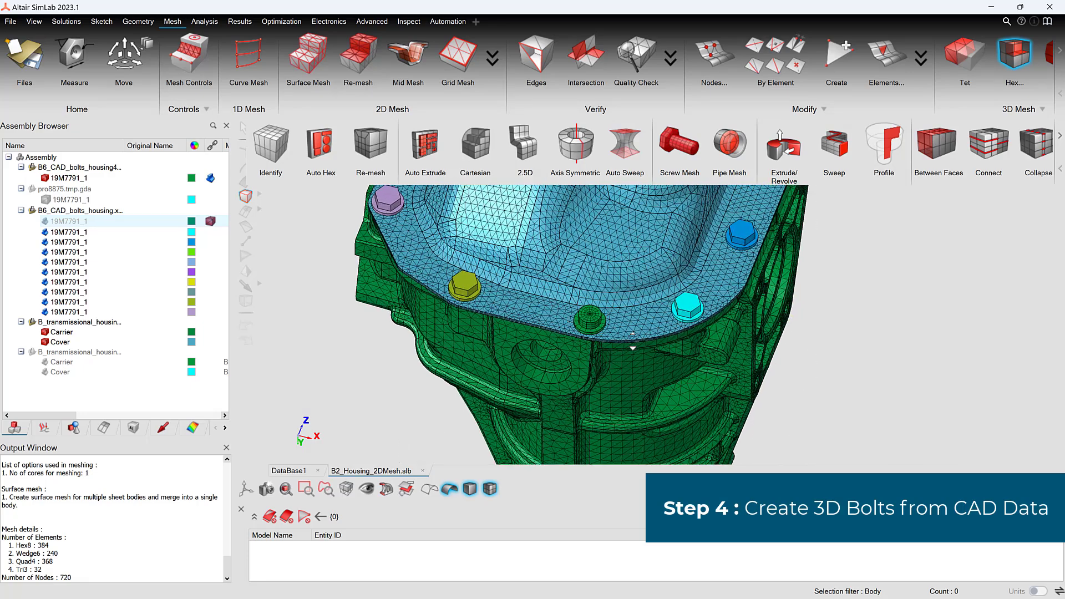
Step: Generate a HEX8 axis symmetric mesh on the first CAD bolt with mesh size 2 and 16 elements along the circumference, in a new model
key("f")
mouse_move(784, 301)
right_mouse_down()
mouse_move(768, 349)
mouse_move(754, 319)
right_mouse_up()
scroll(757, 340, "up", 1)
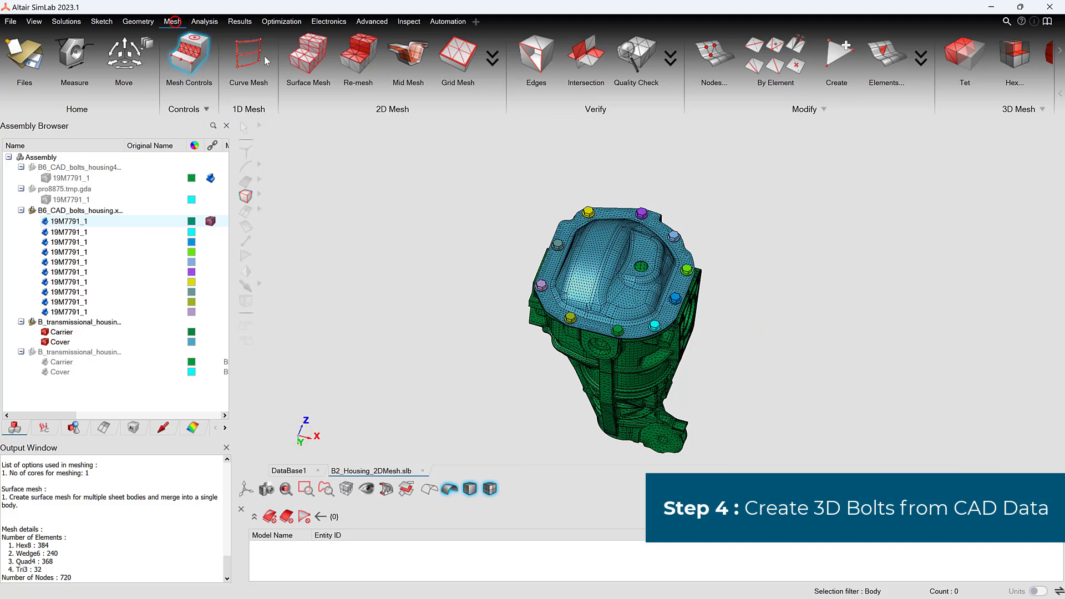
left_click(1002, 64)
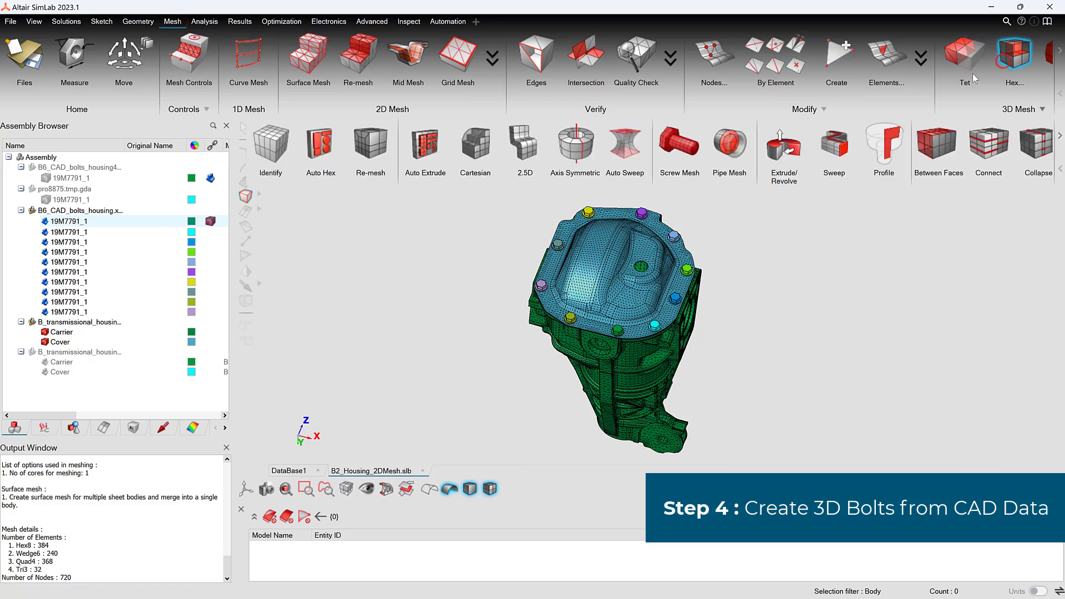
left_click(572, 157)
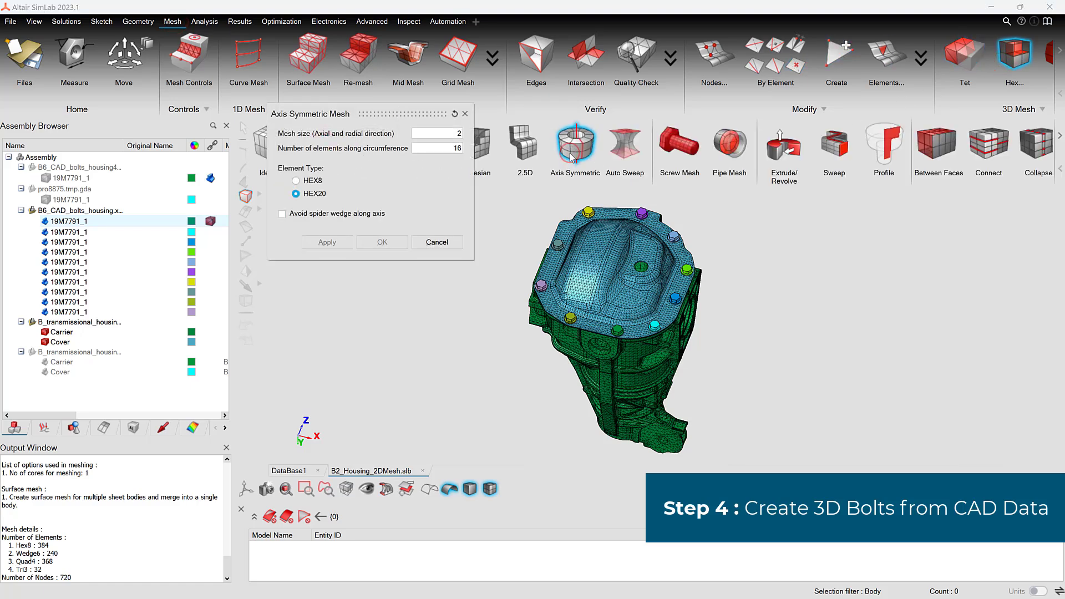
left_click(303, 182)
left_click(67, 221)
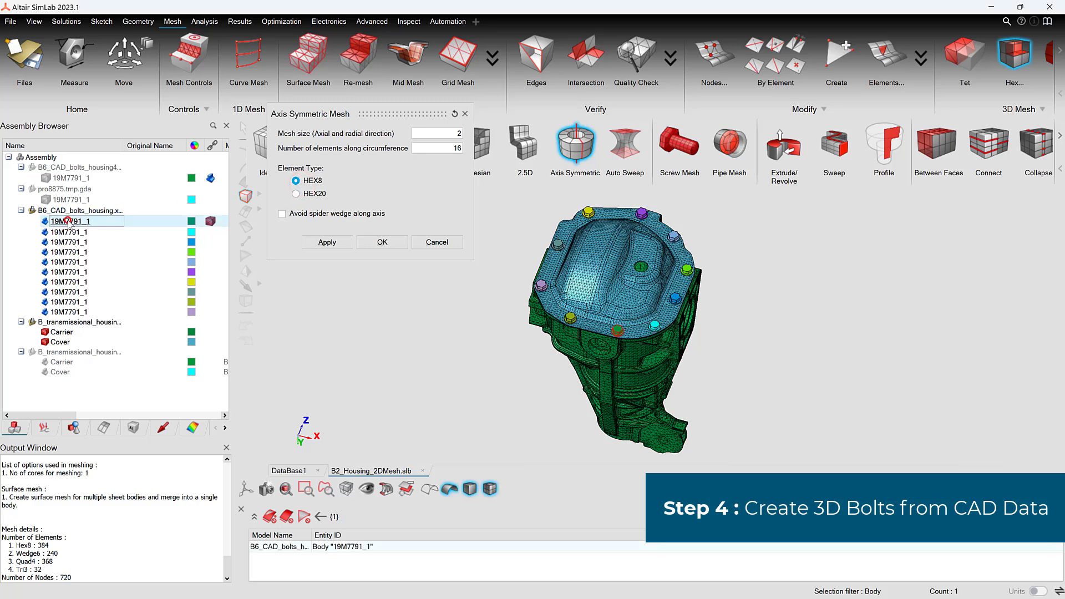
left_click(381, 241)
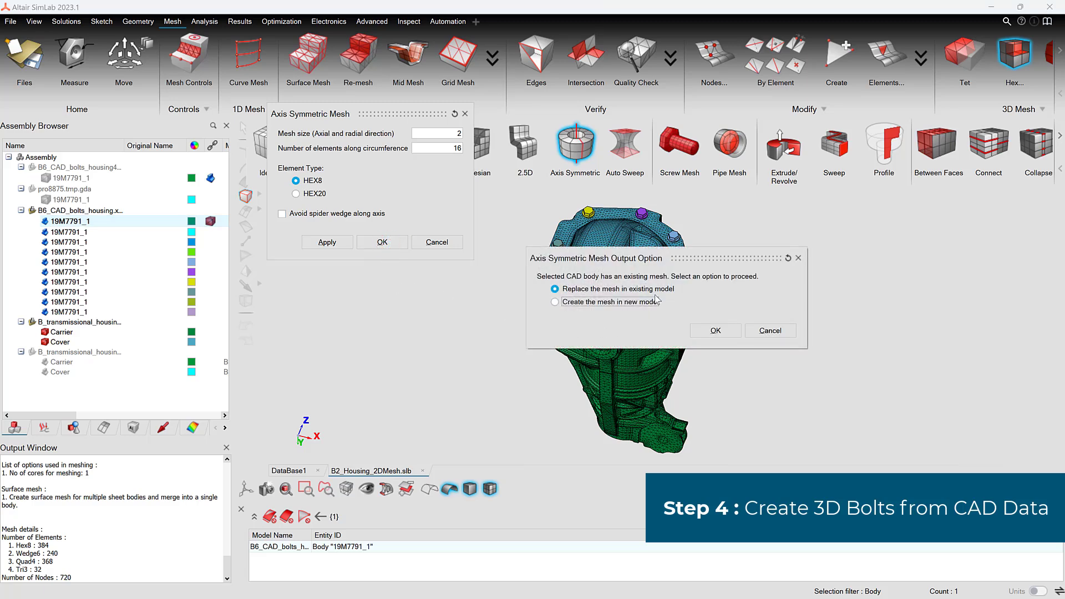
left_click(646, 302)
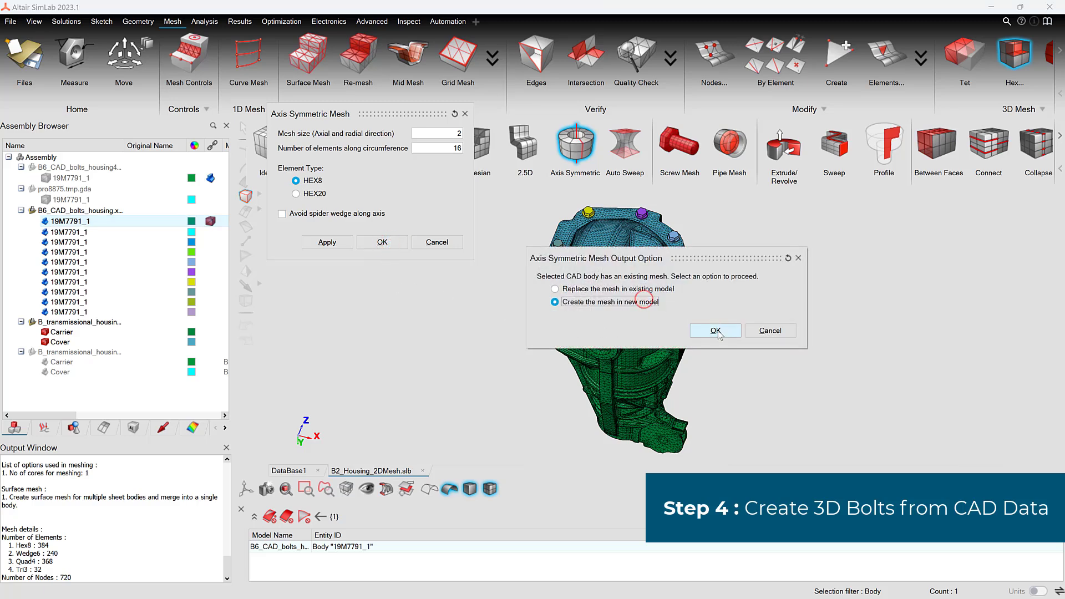
left_click(716, 330)
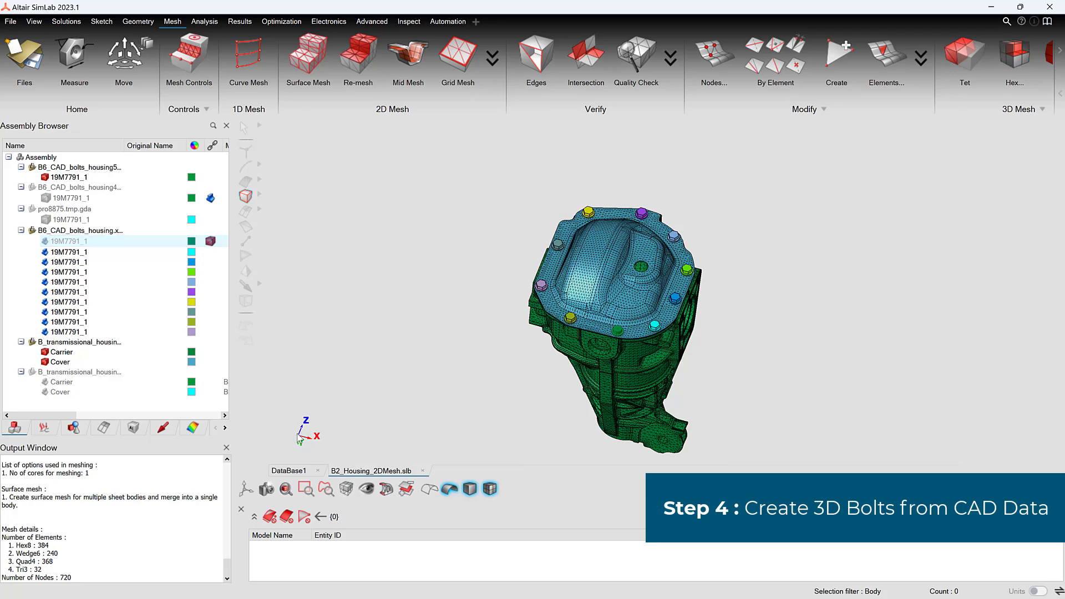
Step: Hide the axis symmetric bolt mesh and show the bolted joint mesh body in pro8875.tmp.gda
left_click(298, 435)
scroll(714, 308, "up", 2)
scroll(748, 322, "up", 4)
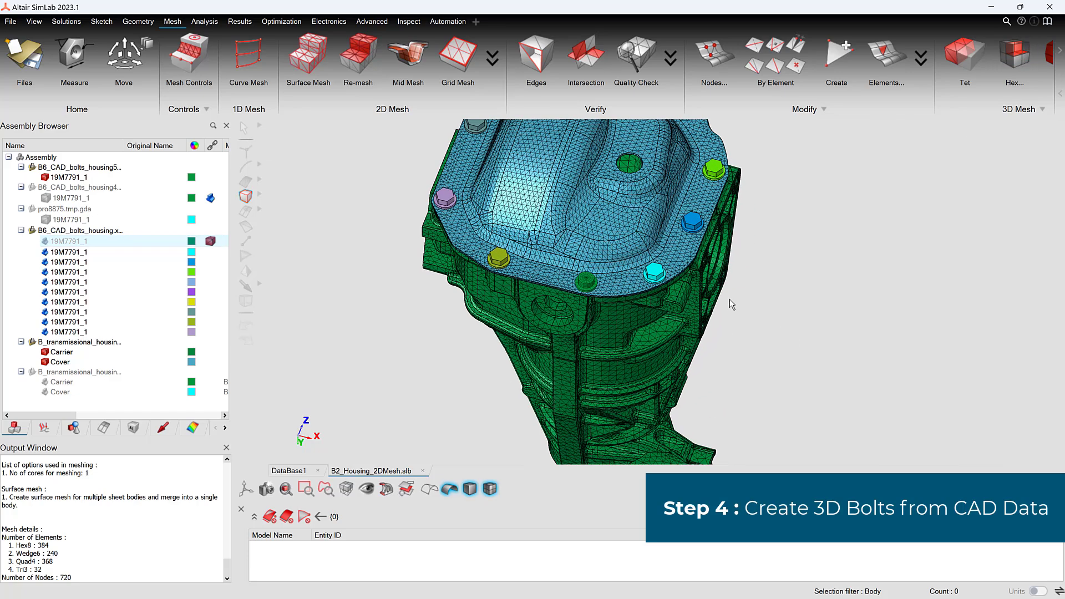
middle_click_drag(798, 330, 842, 355)
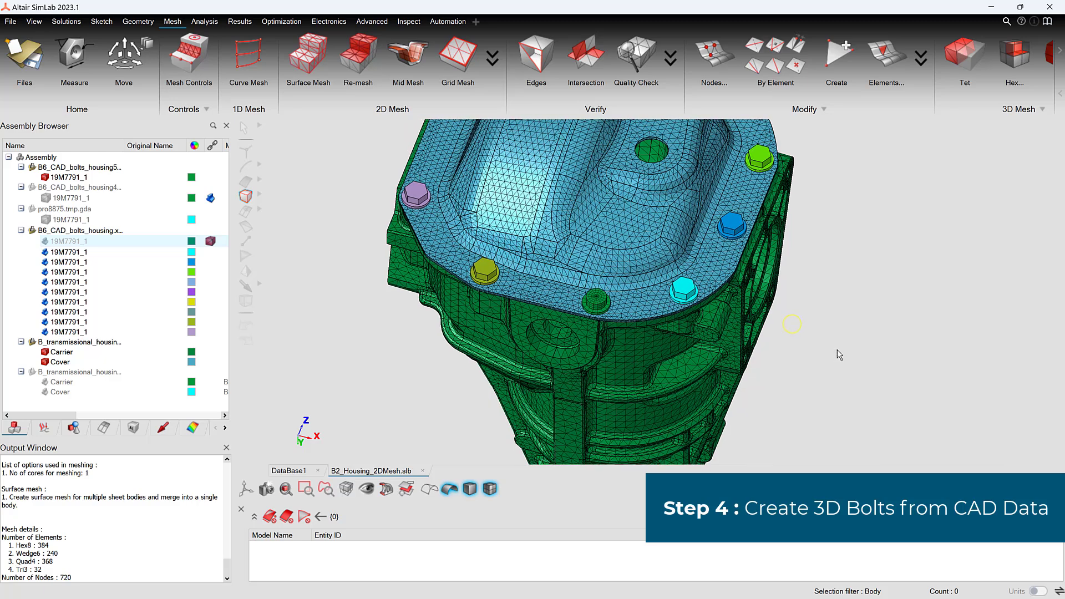
scroll(709, 299, "down", 5)
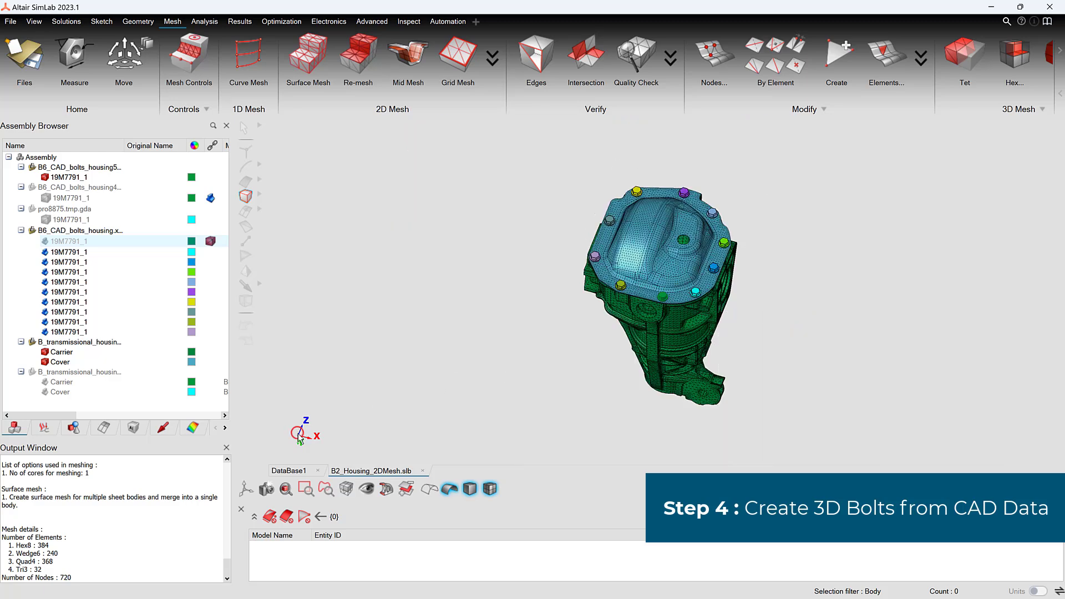
left_click(44, 178)
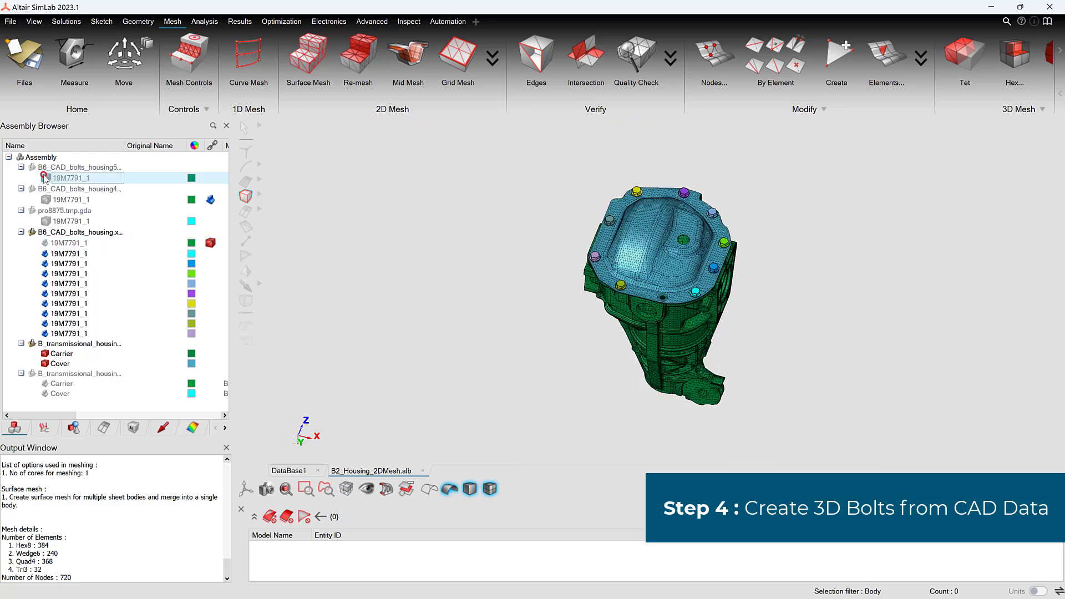
left_click(45, 220)
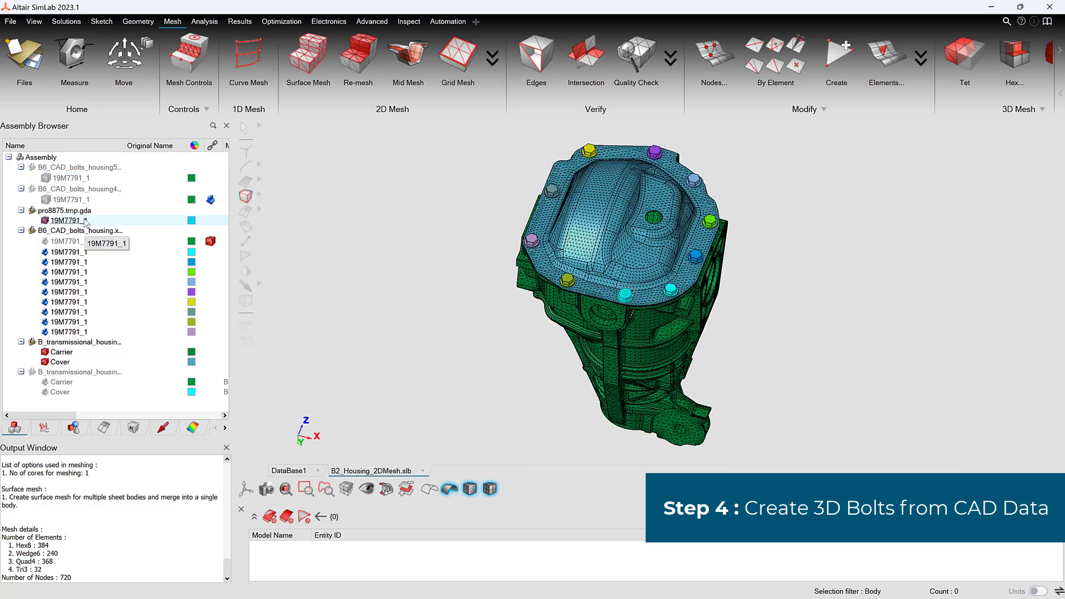
Step: Isolate the bolted joint mesh body of pro8875.tmp.gda and examine its head, flange and shank up close
left_click(86, 221)
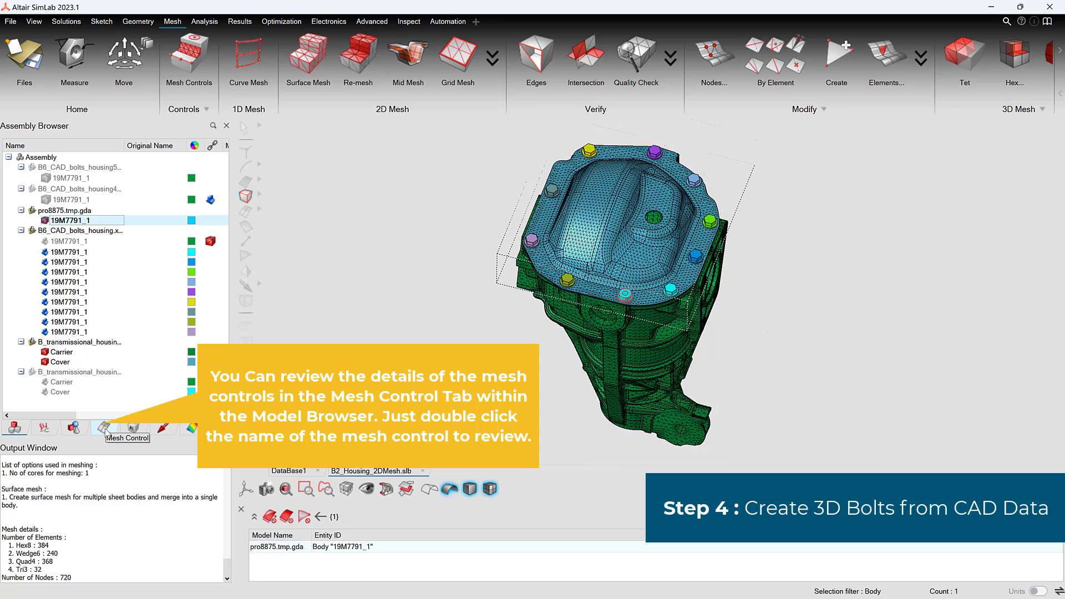
right_click(87, 220)
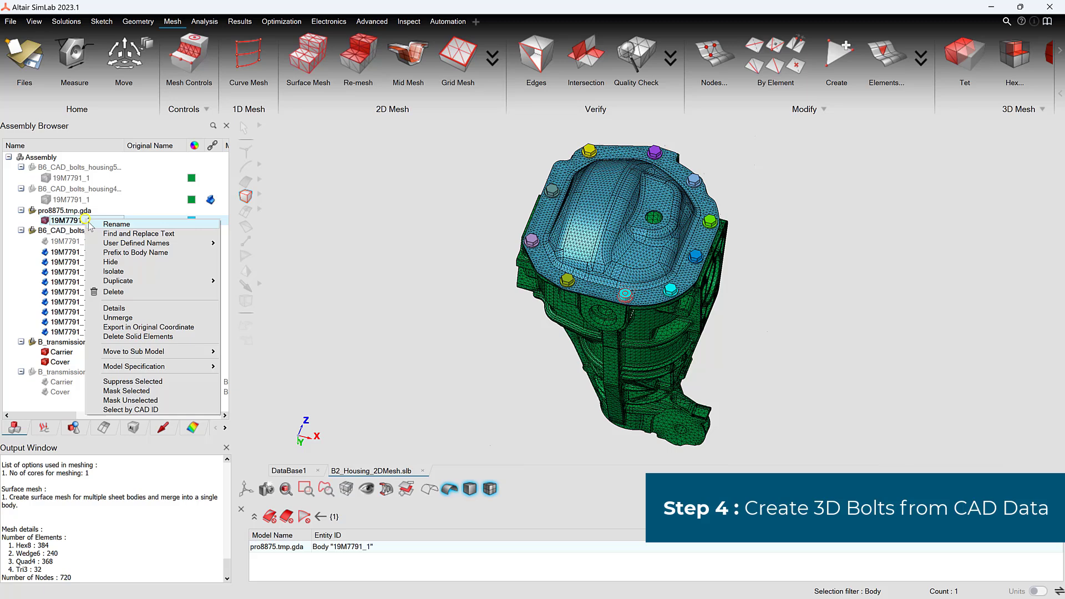
left_click(119, 271)
left_click(565, 298)
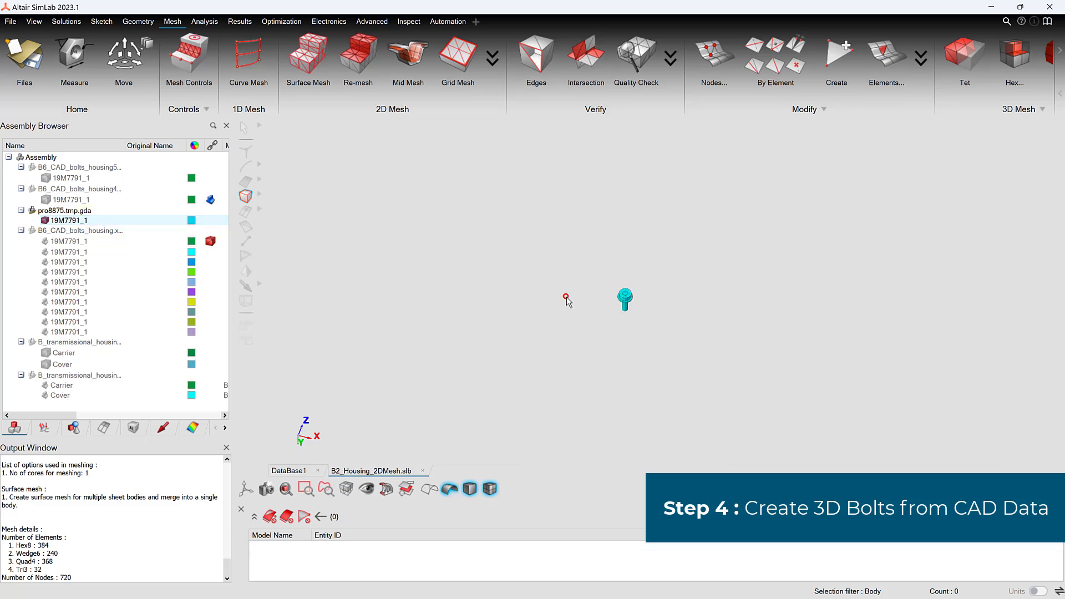
key("f")
scroll(750, 328, "up", 2)
middle_click_drag(743, 336, 749, 306)
right_click_drag(750, 300, 743, 317)
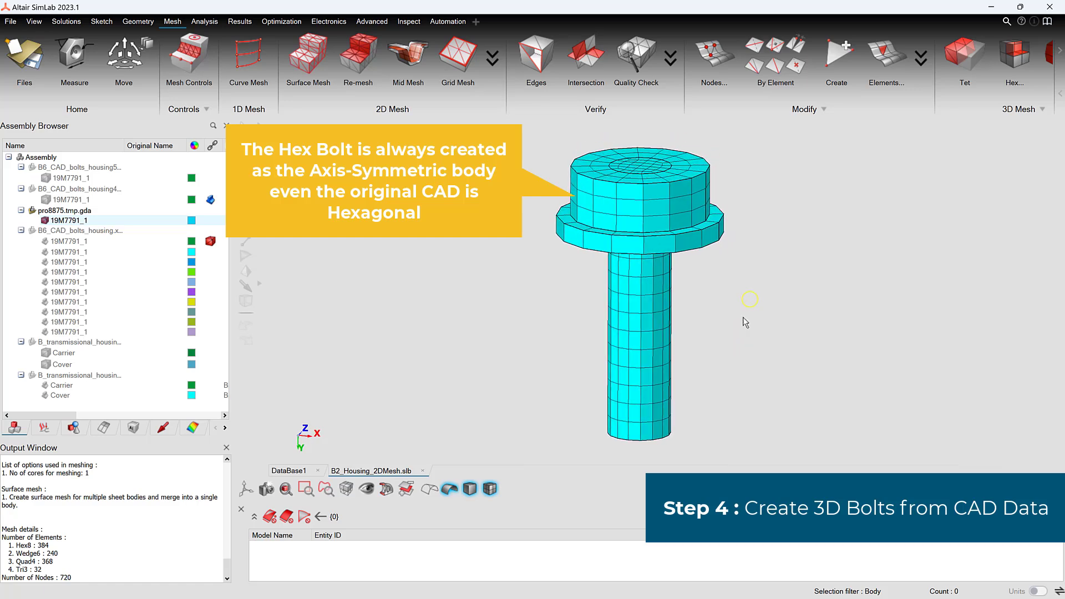
middle_click_drag(731, 325, 738, 327)
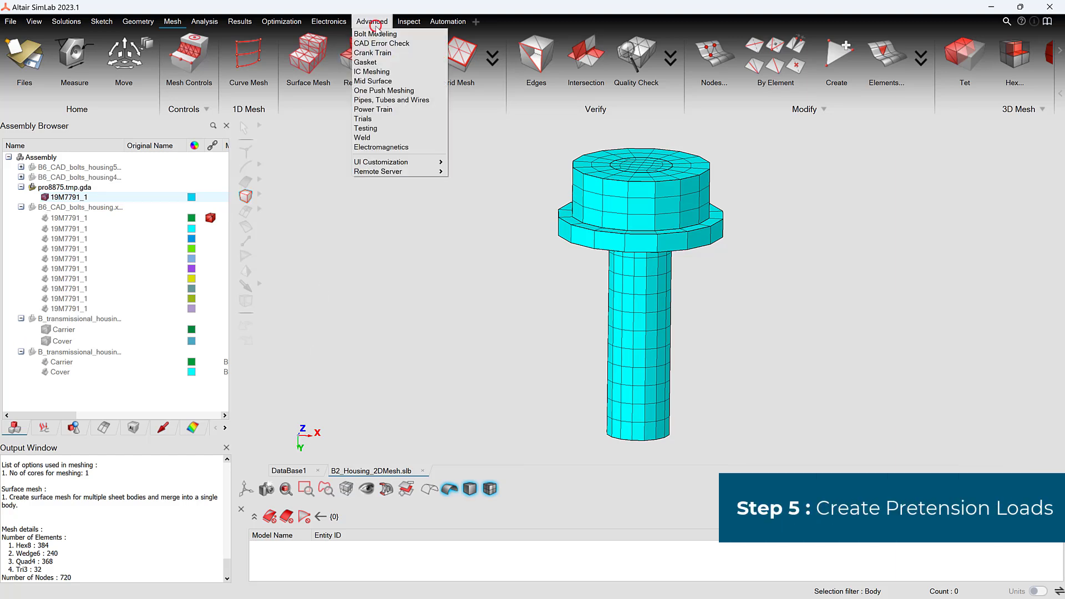
Step: Create a solid pretension on the isolated bolt with a force of 100, using a three-node section plane through the shank just below the head
left_click(374, 32)
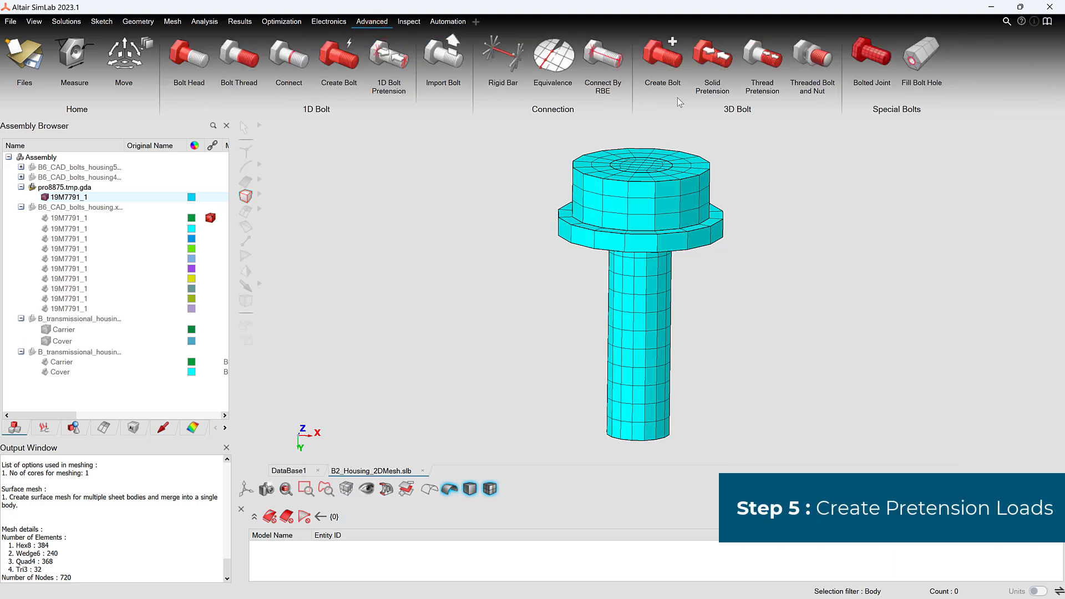
left_click(712, 56)
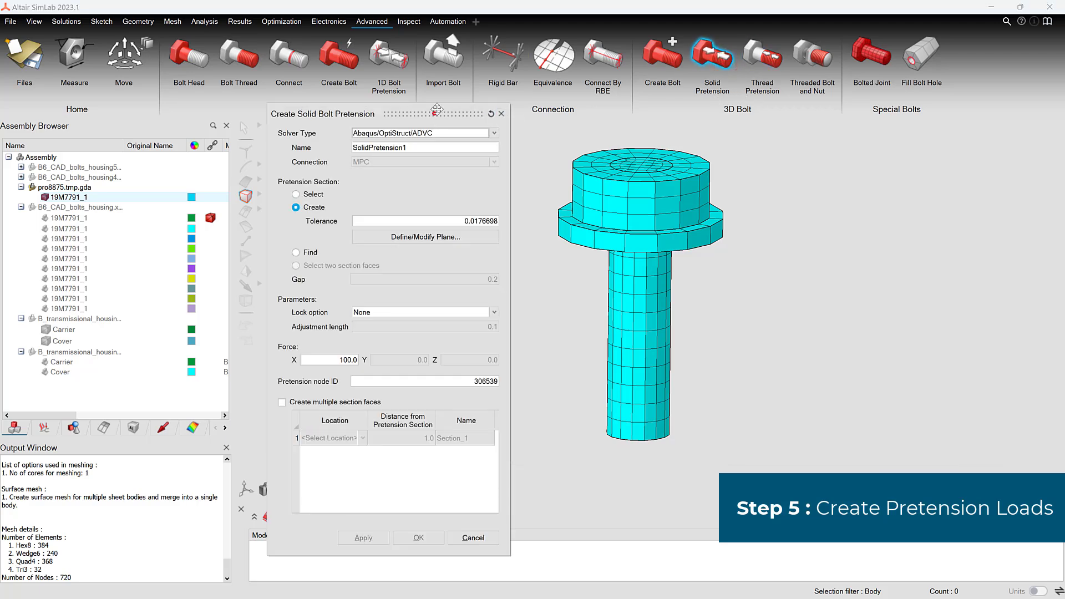
left_click_drag(433, 114, 458, 56)
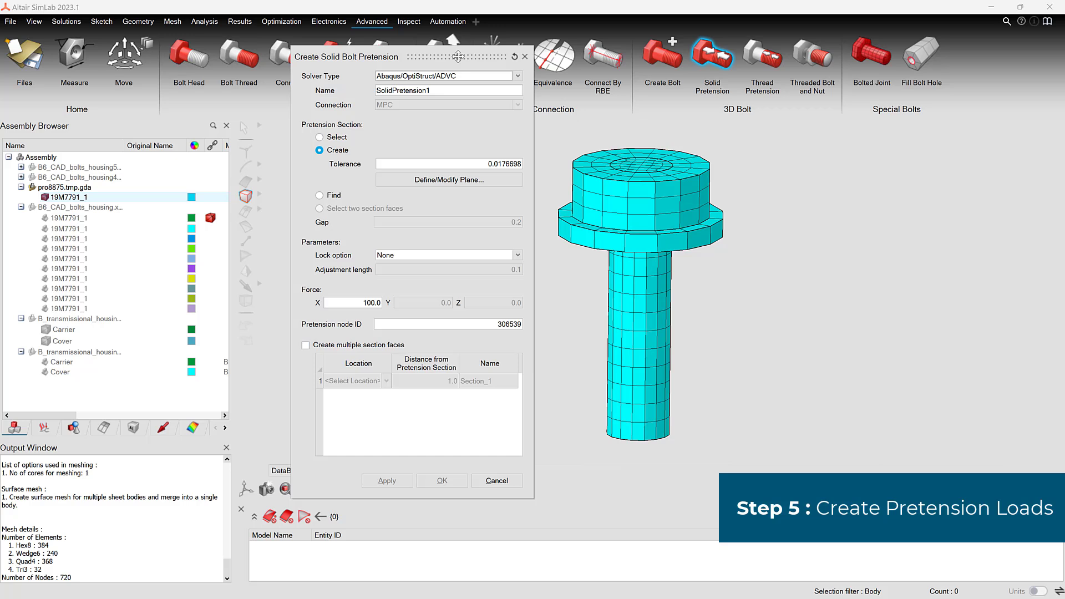
left_click(411, 181)
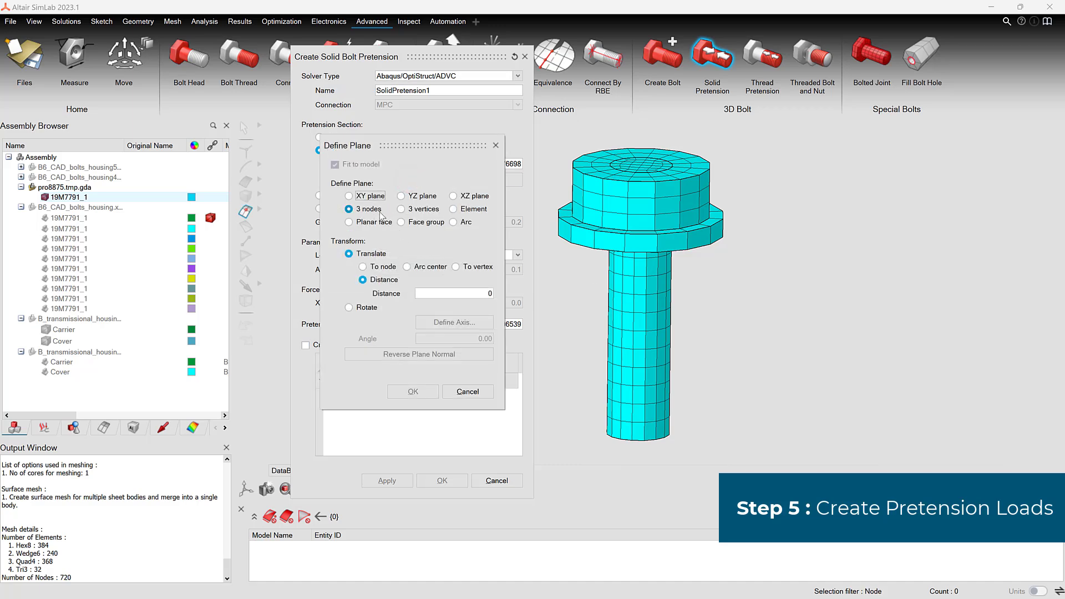
middle_click_drag(656, 286, 684, 306)
left_click(622, 244)
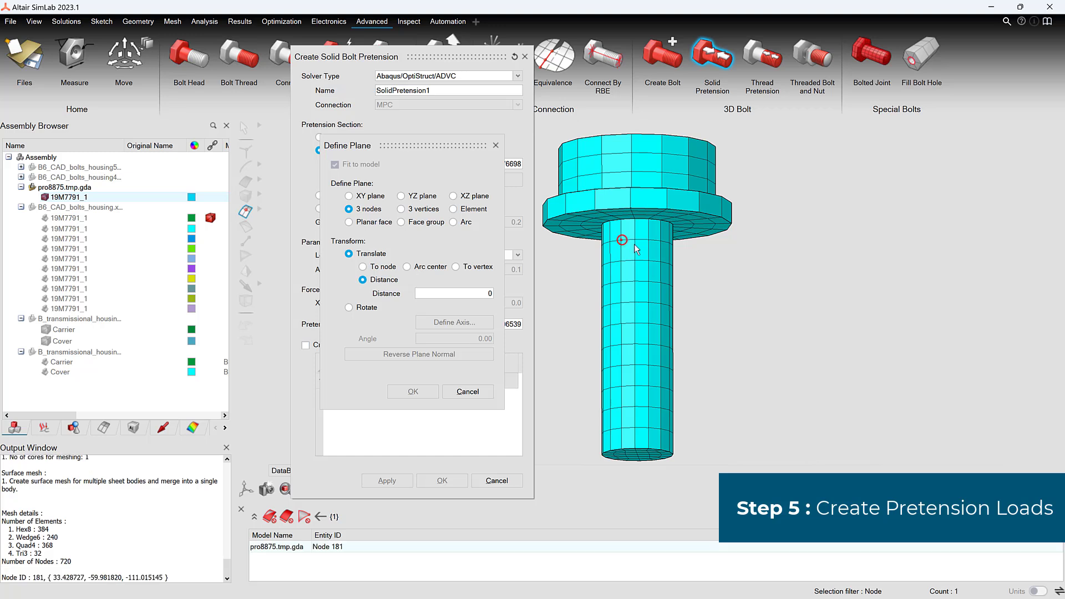
left_click(649, 241)
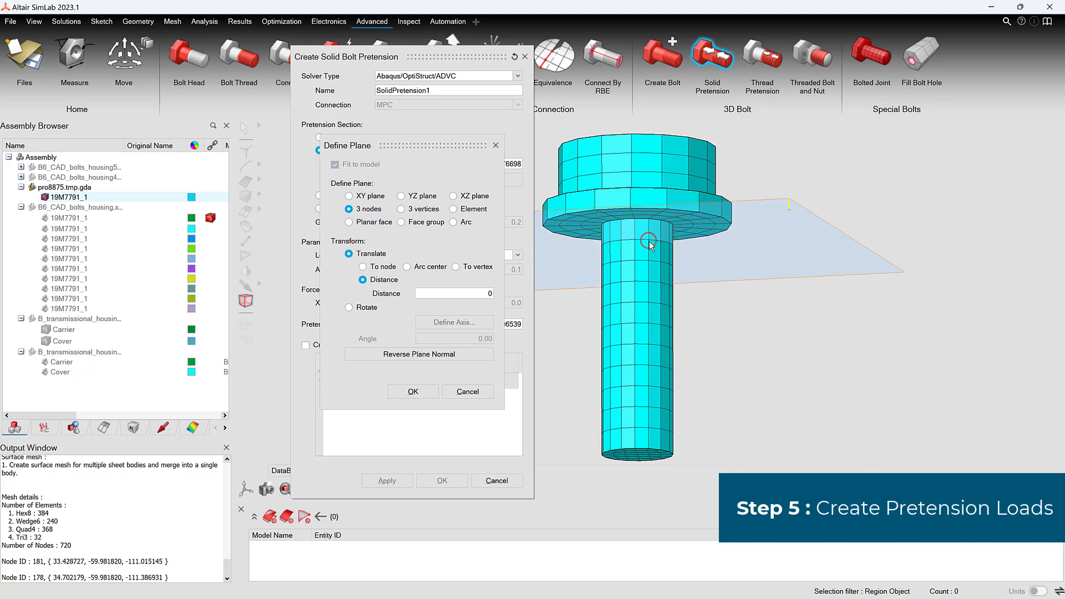
left_click(412, 391)
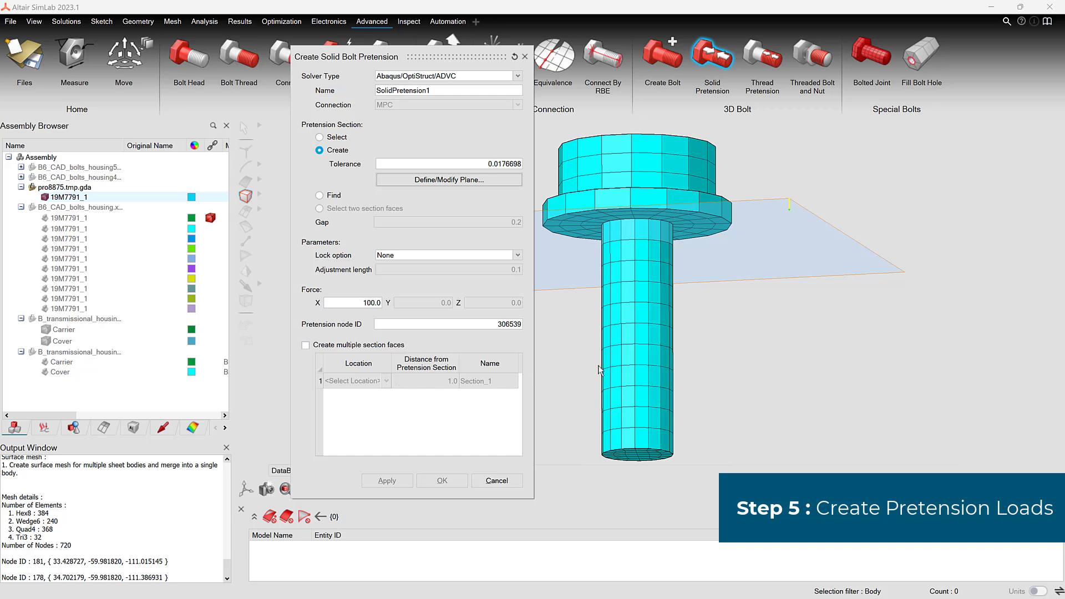
left_click(649, 355)
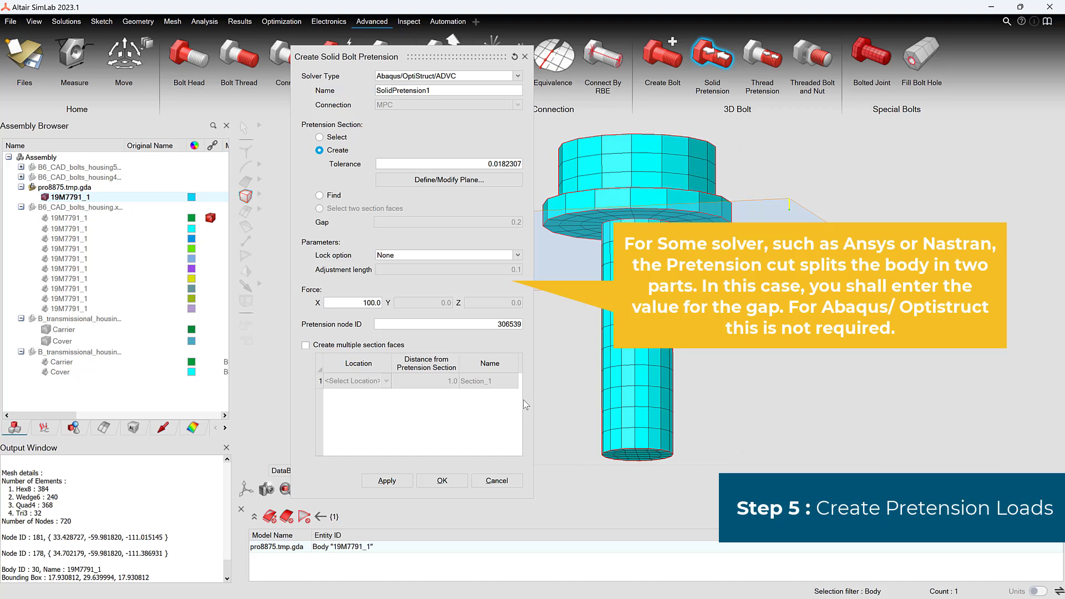
left_click(442, 481)
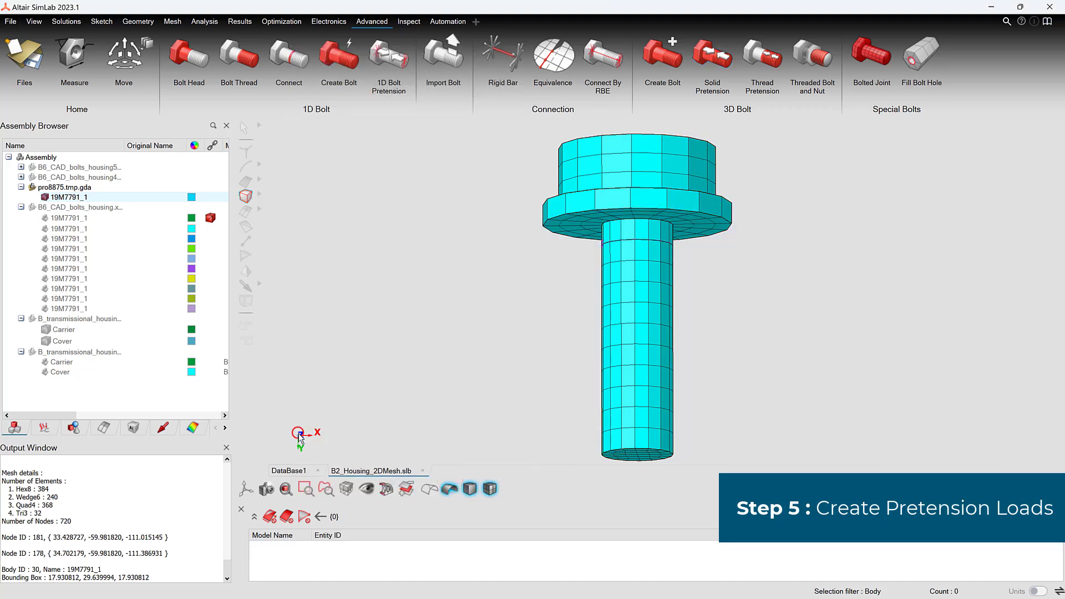
Step: Examine the shank face below the pretension section and redisplay the whole bolt body
left_click(246, 181)
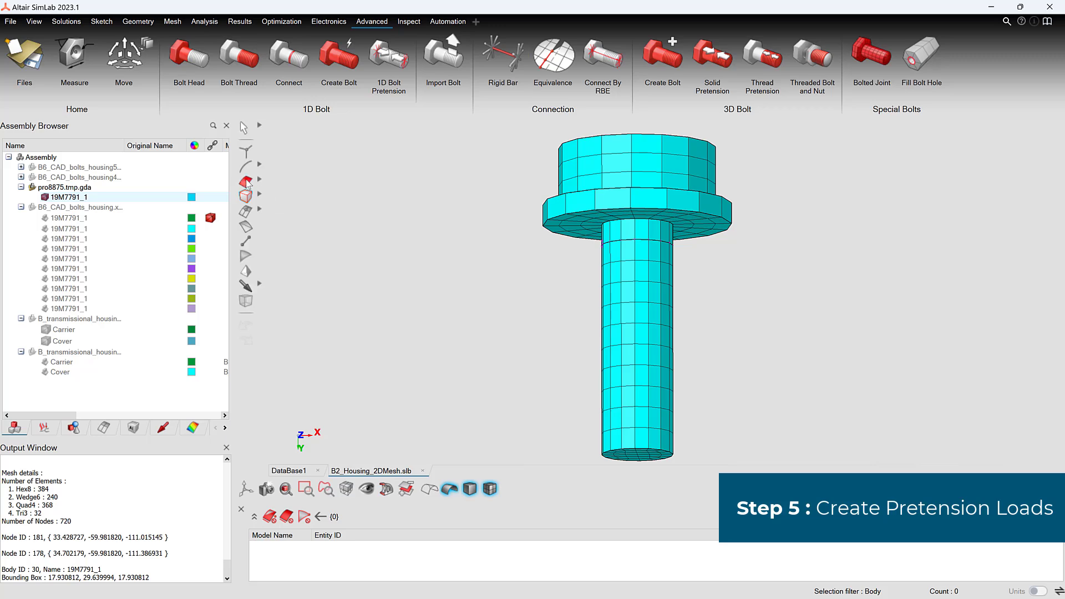
left_click(636, 313)
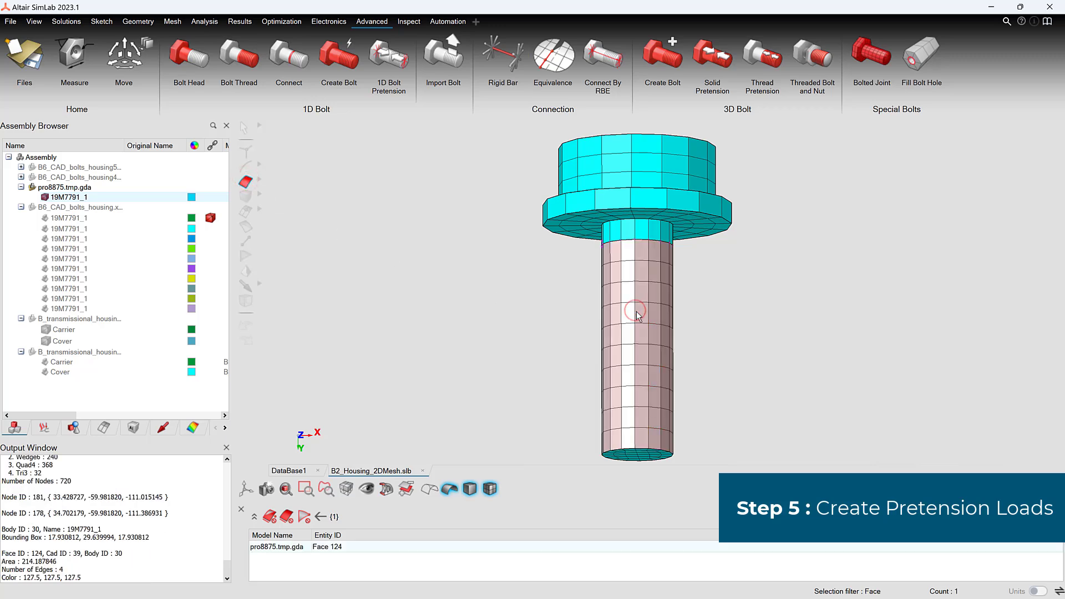
key("Escape")
mouse_move(702, 320)
middle_mouse_down()
mouse_move(707, 311)
mouse_move(712, 335)
middle_mouse_up()
right_click(502, 294)
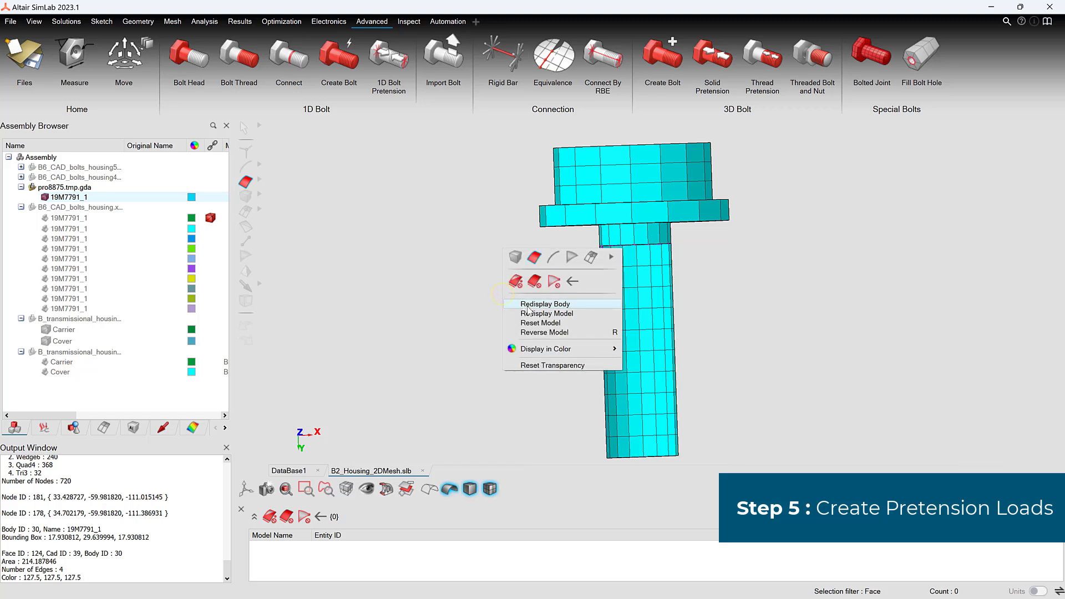
left_click(527, 305)
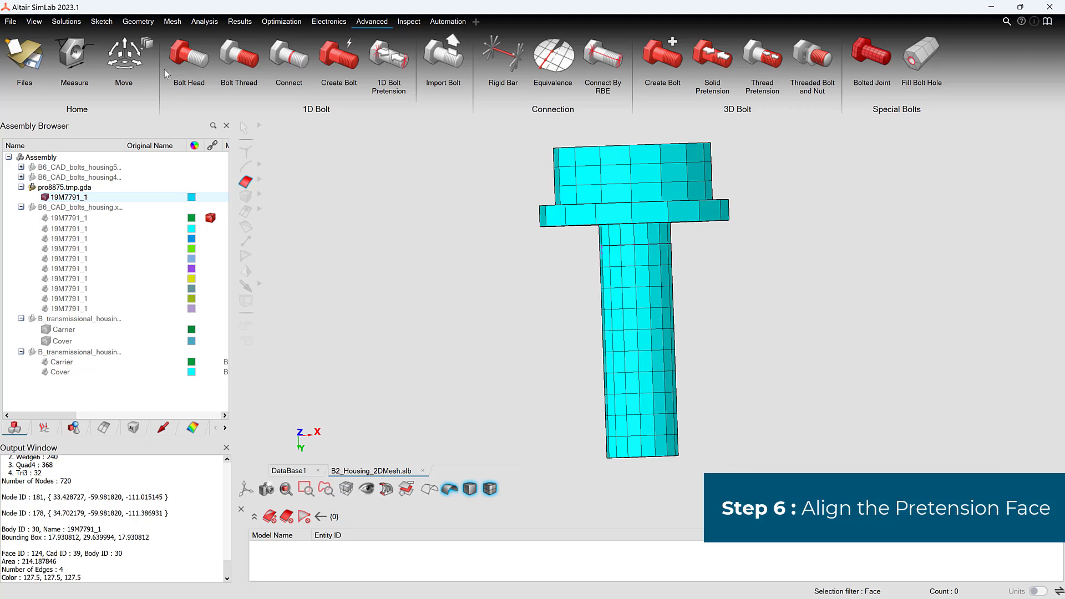
Step: Start a planar face alignment with the Align tool and display the Cover mesh together with the bolt
left_click(138, 21)
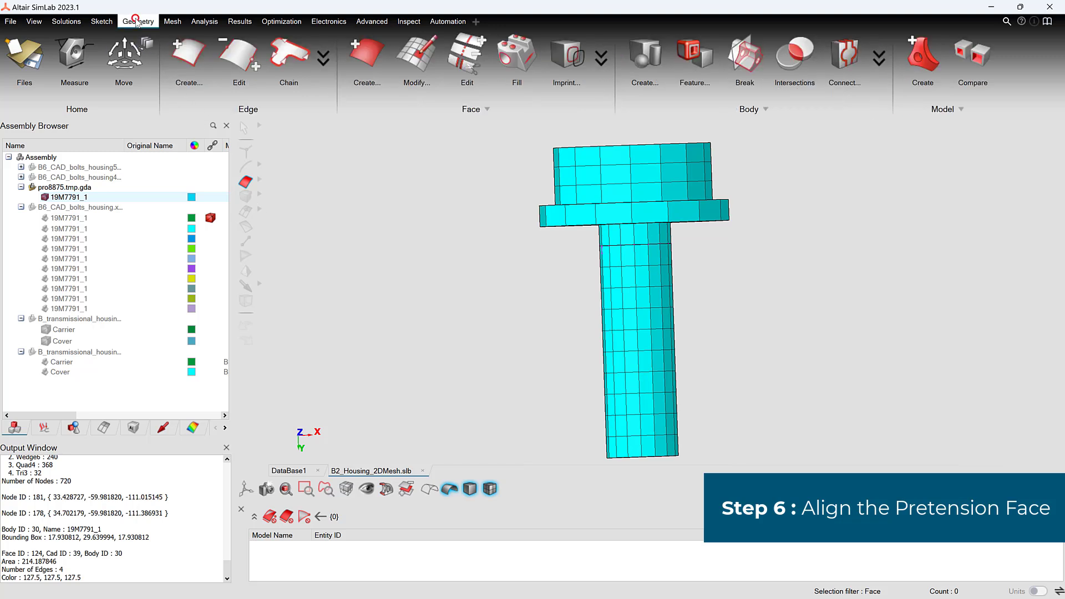
left_click(698, 61)
left_click(953, 144)
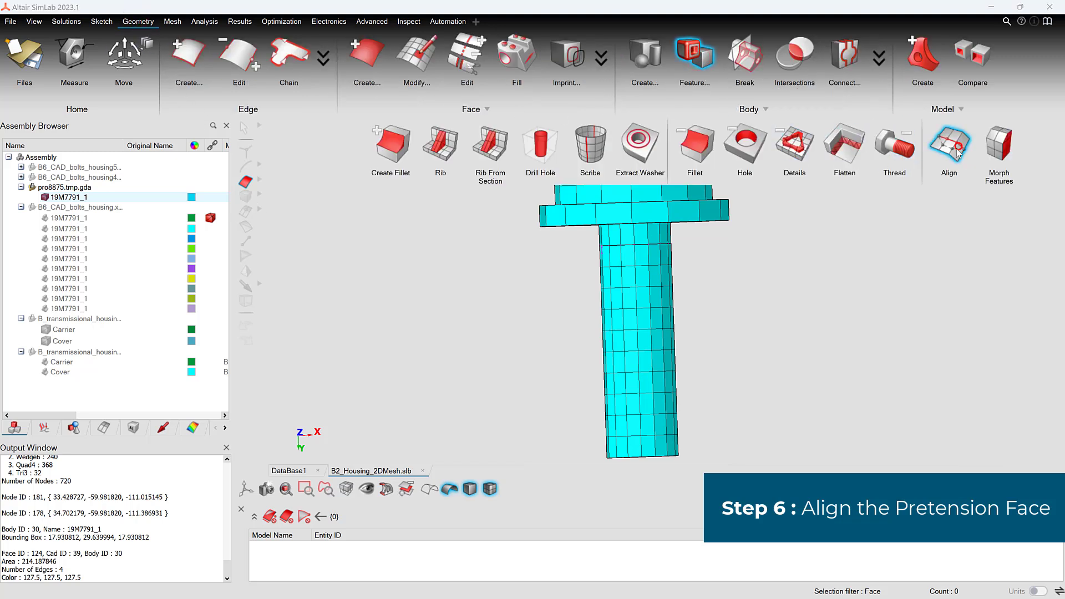
mouse_move(785, 314)
middle_mouse_down()
mouse_move(759, 281)
mouse_move(765, 317)
middle_mouse_up()
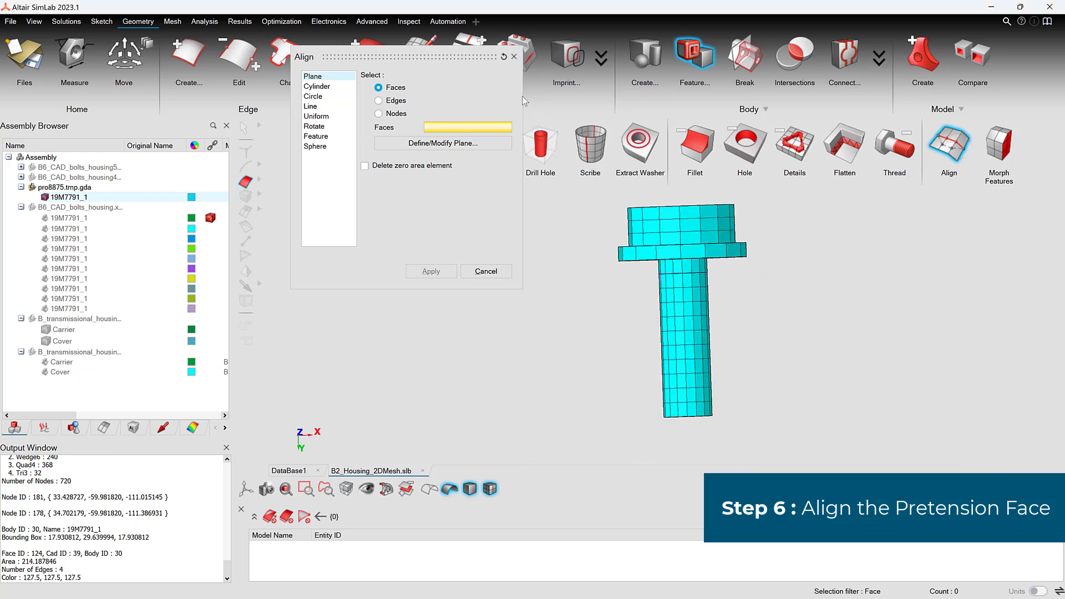
left_click_drag(428, 57, 416, 87)
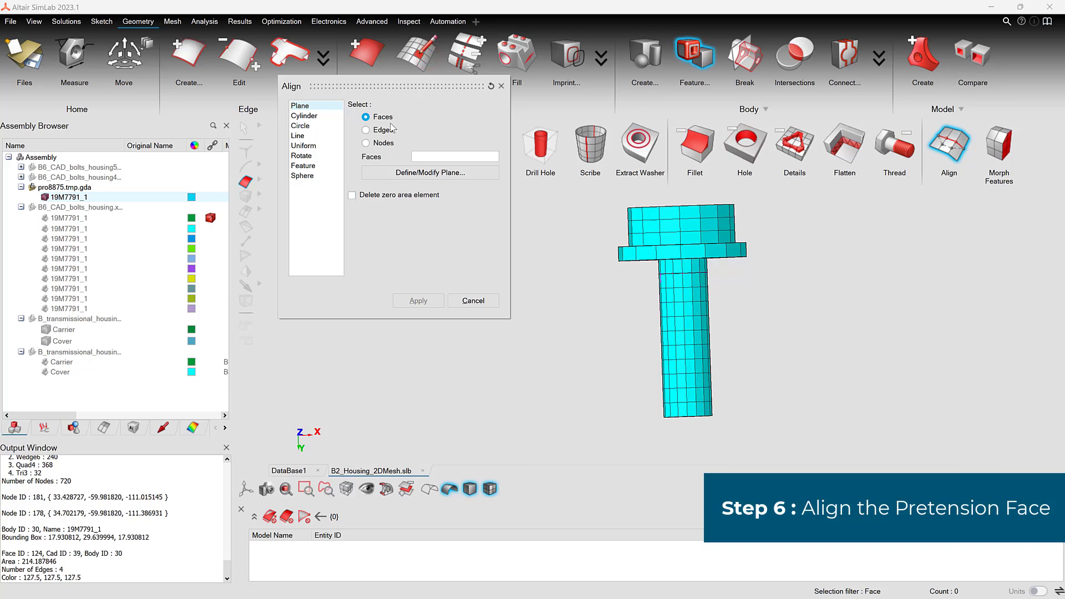
left_click(47, 341)
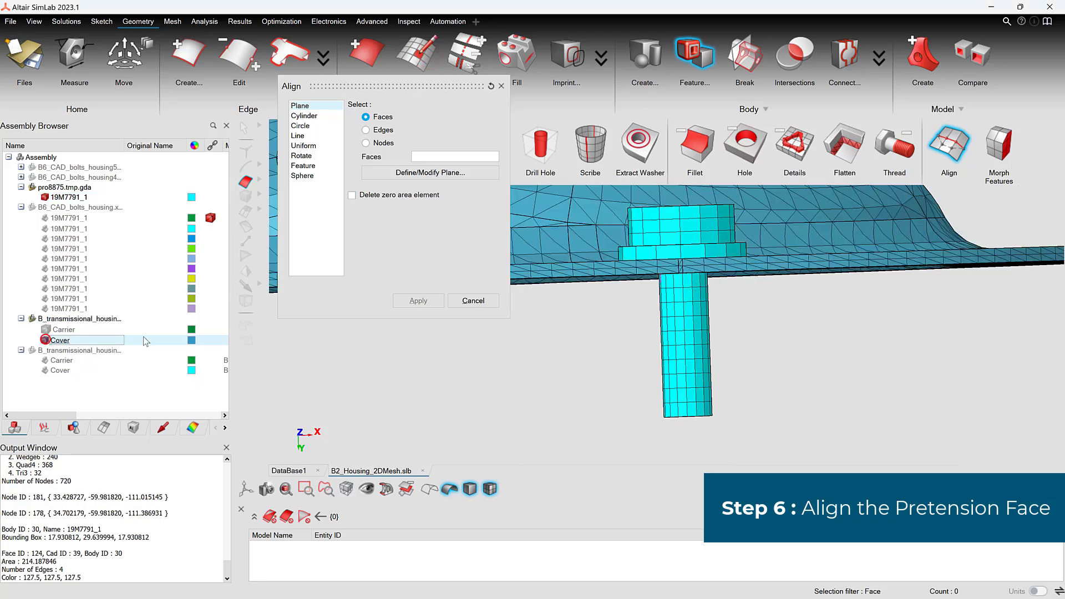
scroll(694, 361, "up", 5)
middle_click_drag(695, 362, 687, 353)
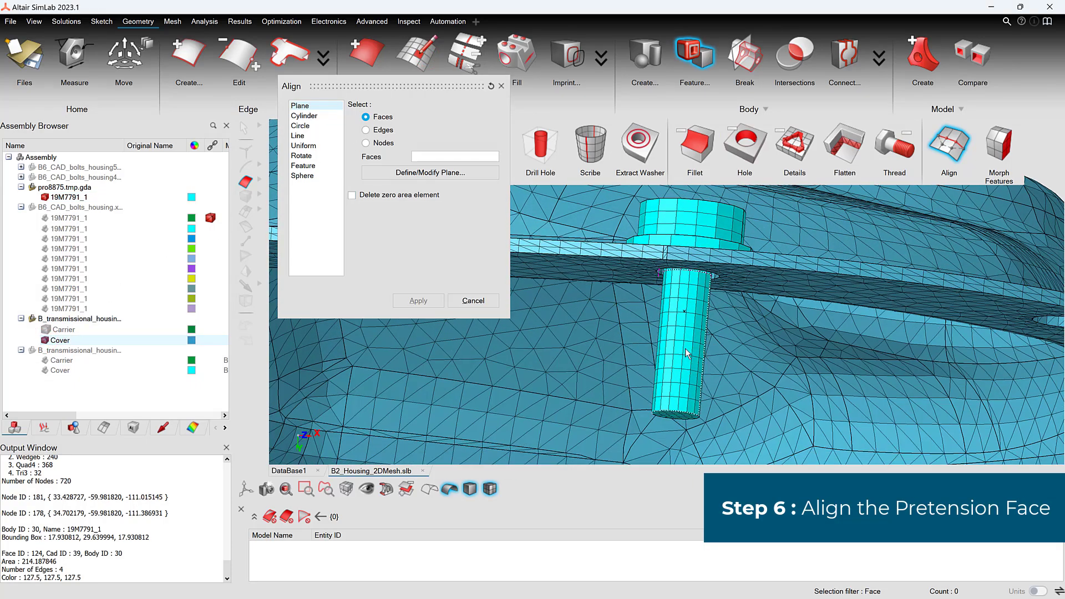
Step: Hide the bolt's upper shank face to expose the pretension face inside the cover hole
left_click(683, 348)
left_click(683, 348)
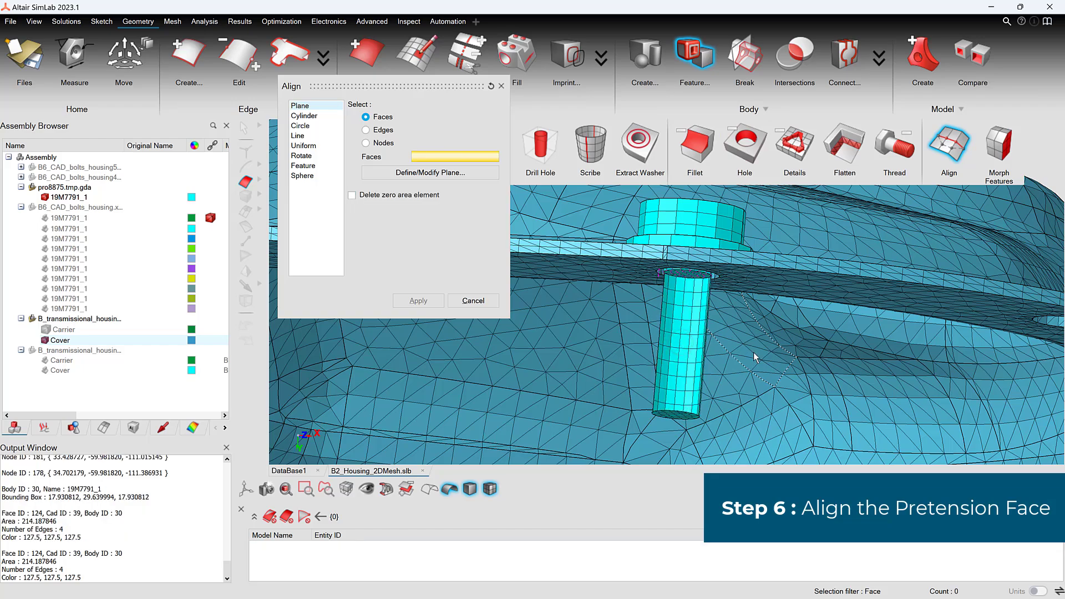
scroll(743, 316, "up", 3)
middle_click_drag(744, 316, 722, 282)
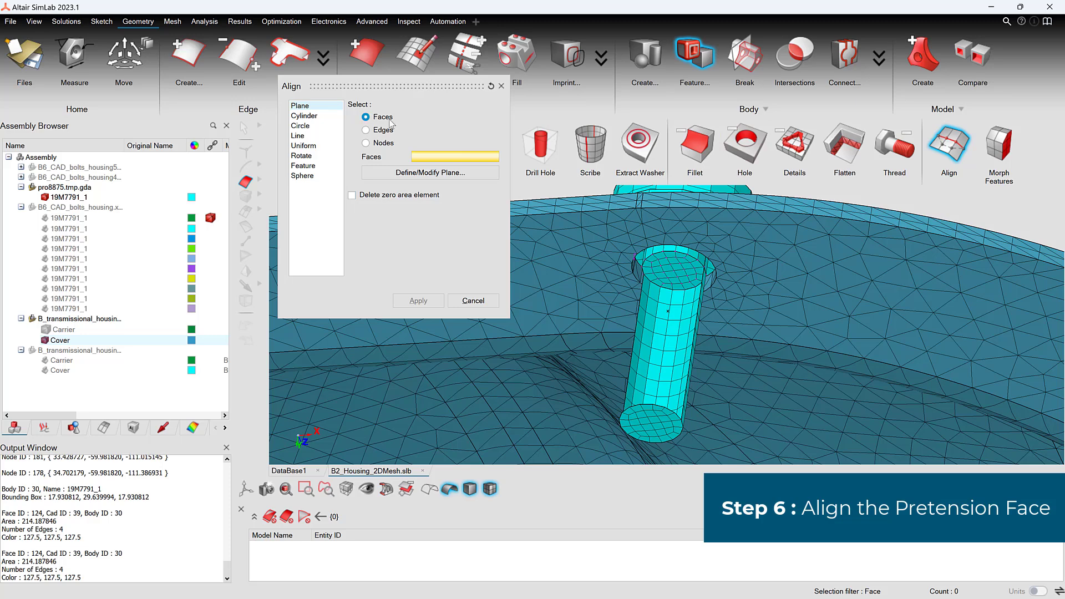
Step: Align the bolt's pretension face to a plane defined by the cover flange's planar face, allowing nodes on the solid body to move
left_click(418, 172)
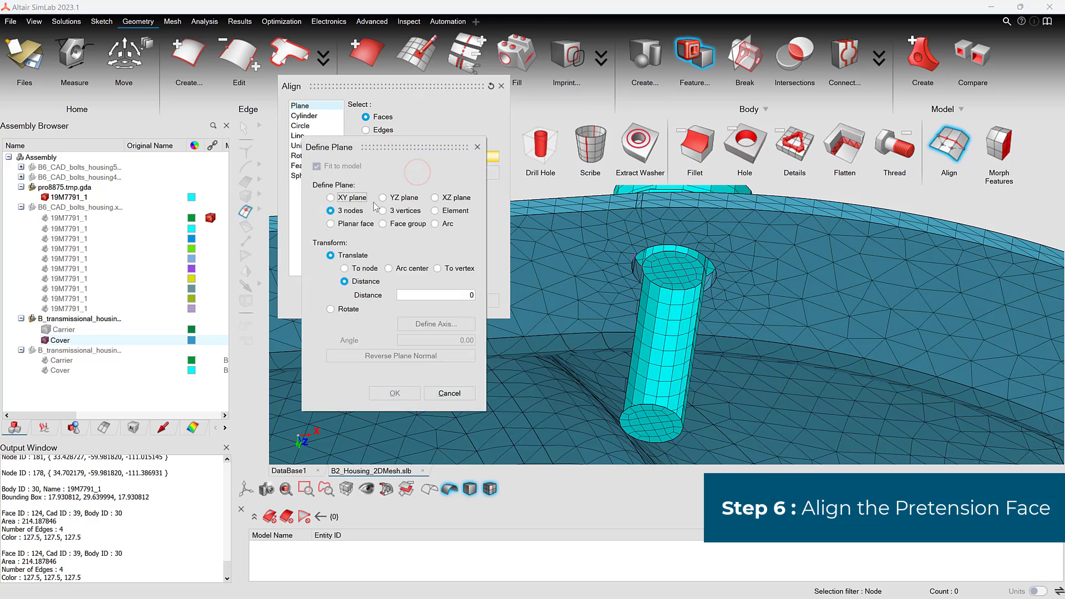
left_click(355, 224)
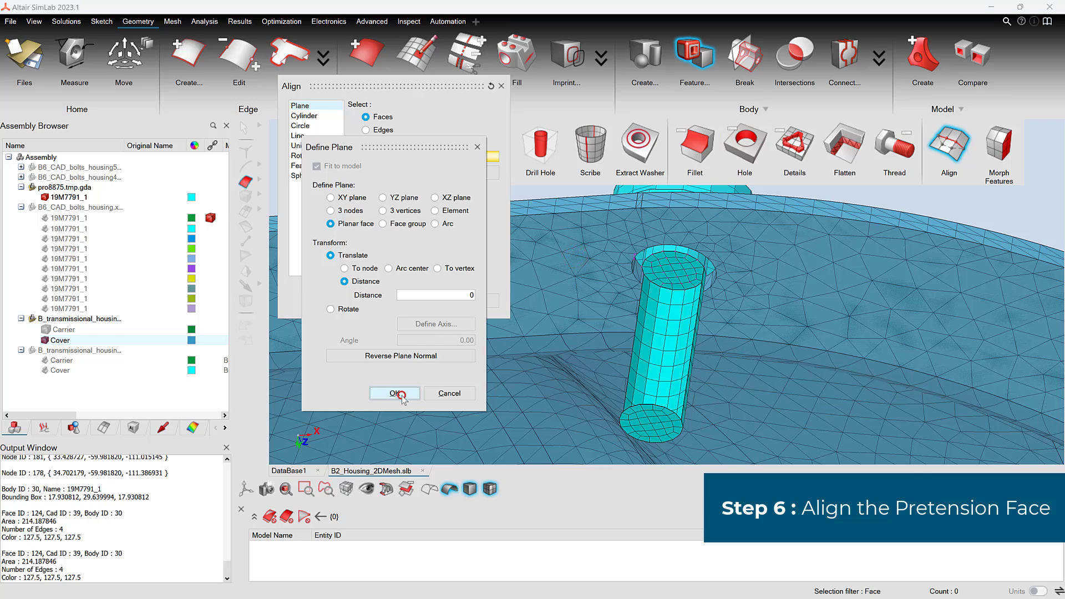
left_click(394, 393)
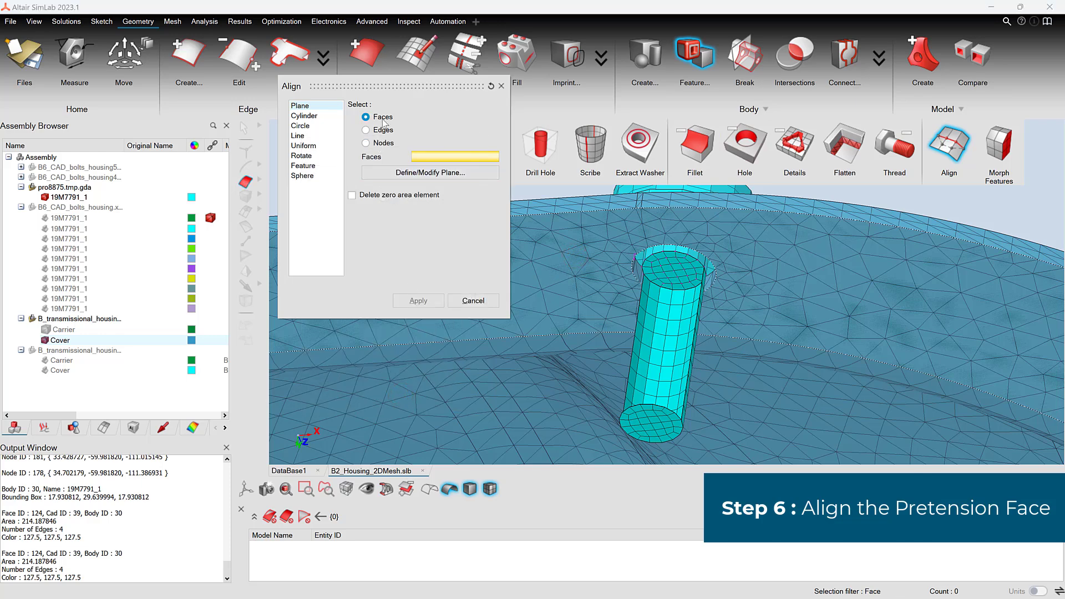
left_click(672, 280)
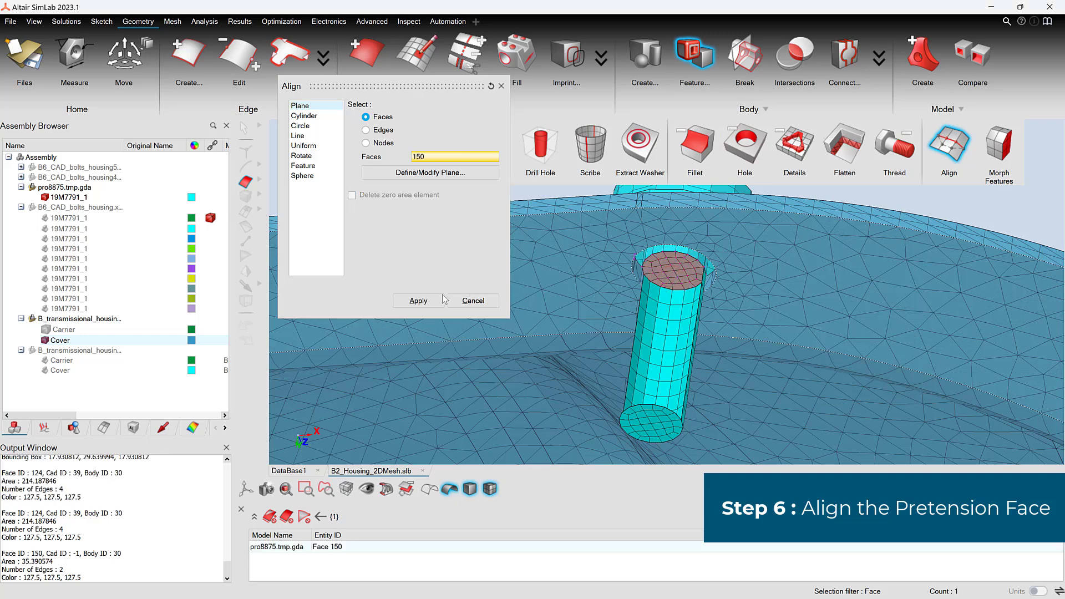
left_click(441, 300)
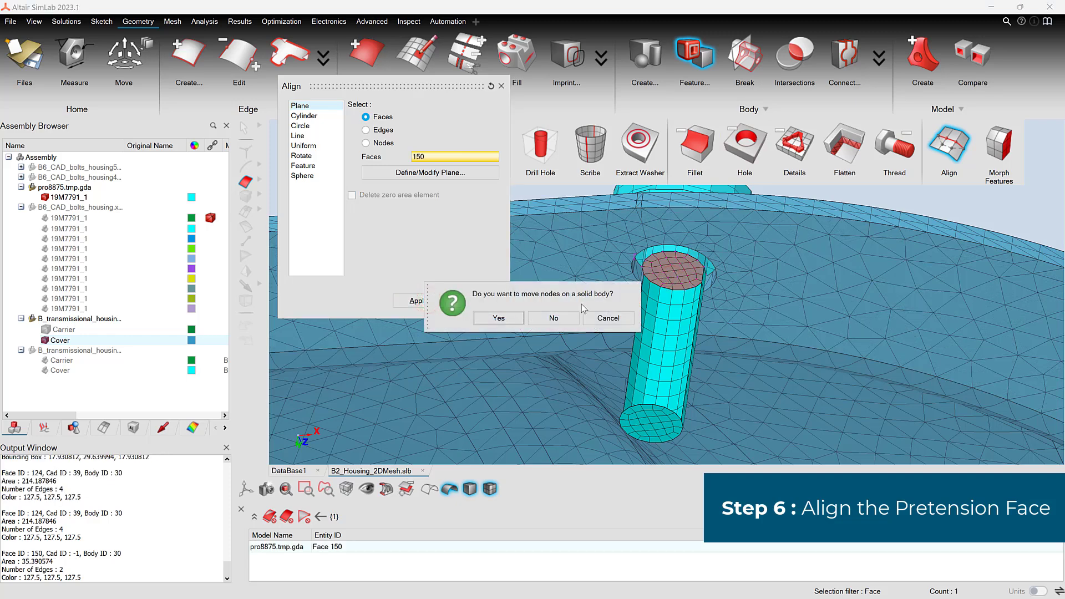
left_click(499, 318)
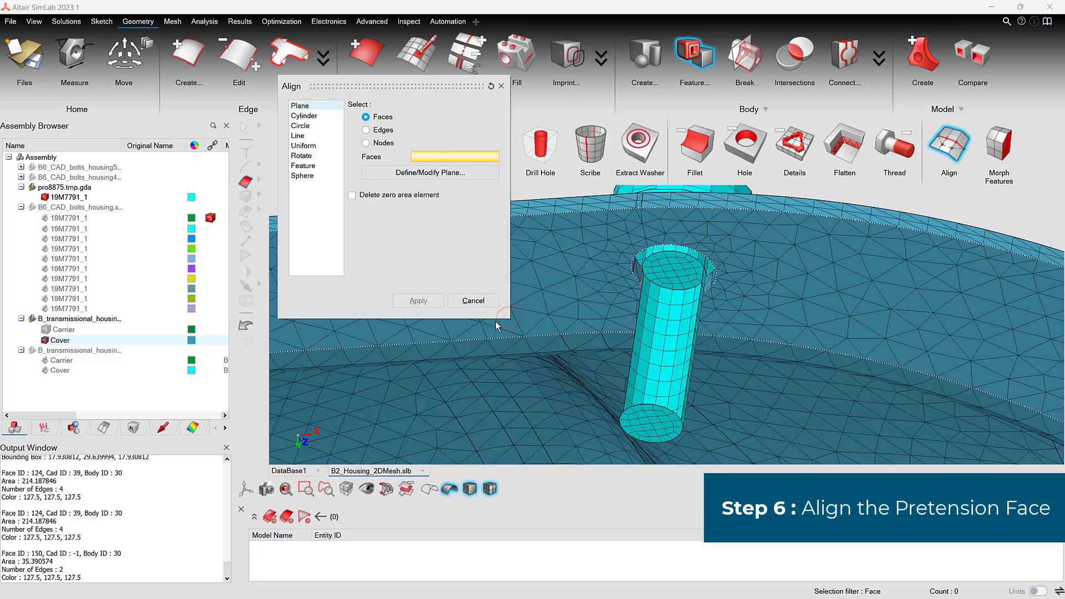
left_click(487, 301)
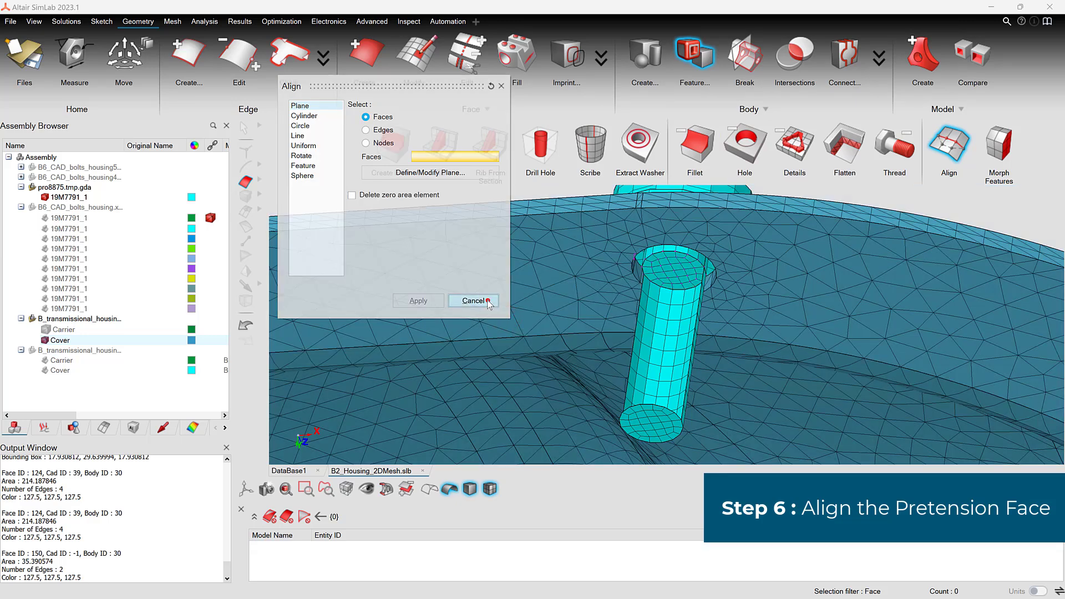
Step: Fit the model in view, clear the face selection and redisplay the bolt's hidden shank face
left_click(297, 434)
key("f")
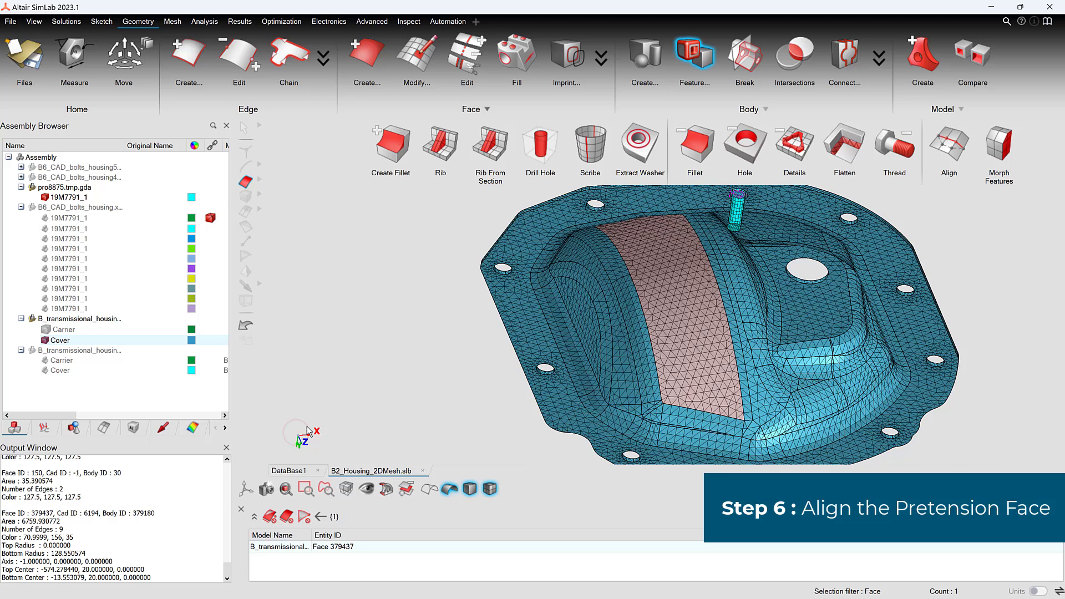
left_click(430, 283)
right_click(424, 233)
left_click(454, 245)
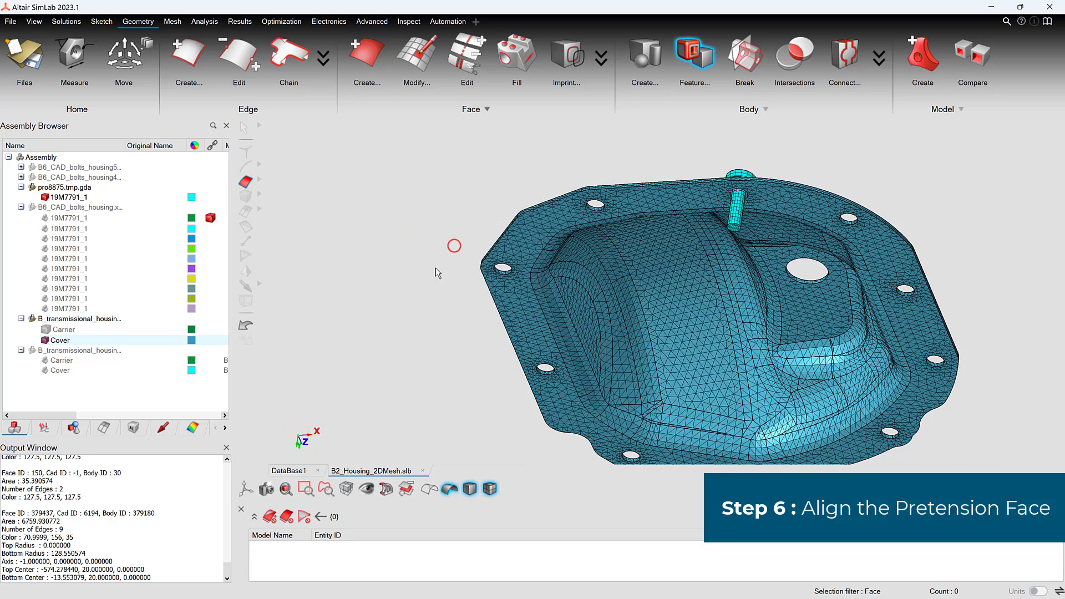
Step: Start a Position transform using the lower circular edge of the bolt head's flange as the movable arc
middle_click_drag(465, 234, 481, 282)
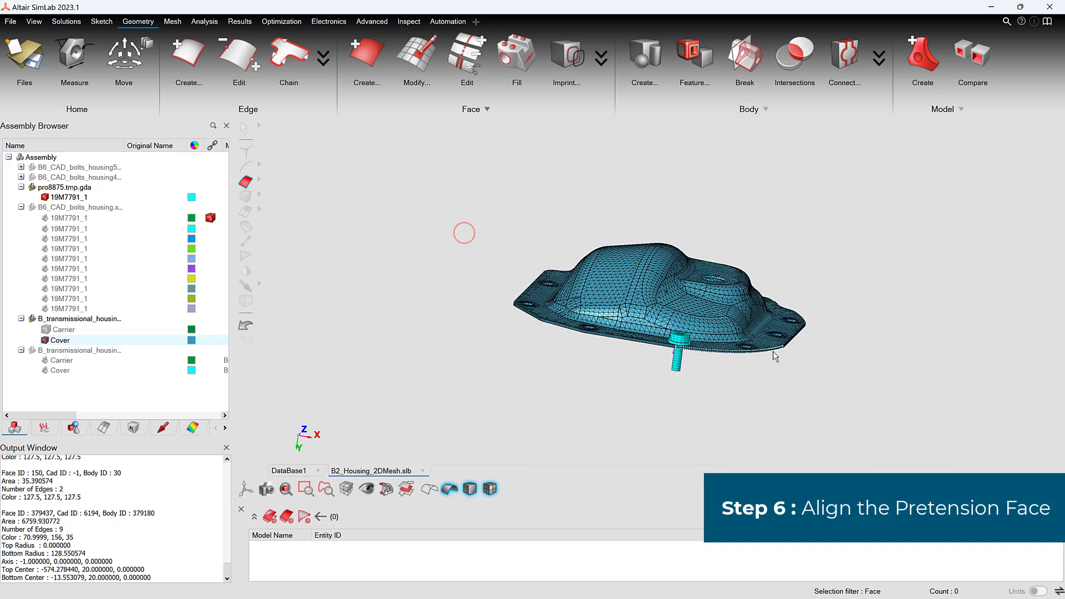
scroll(766, 361, "up", 4)
right_click_drag(765, 360, 727, 328)
middle_click_drag(574, 366, 608, 402)
scroll(607, 409, "up", 3)
scroll(607, 415, "up", 5)
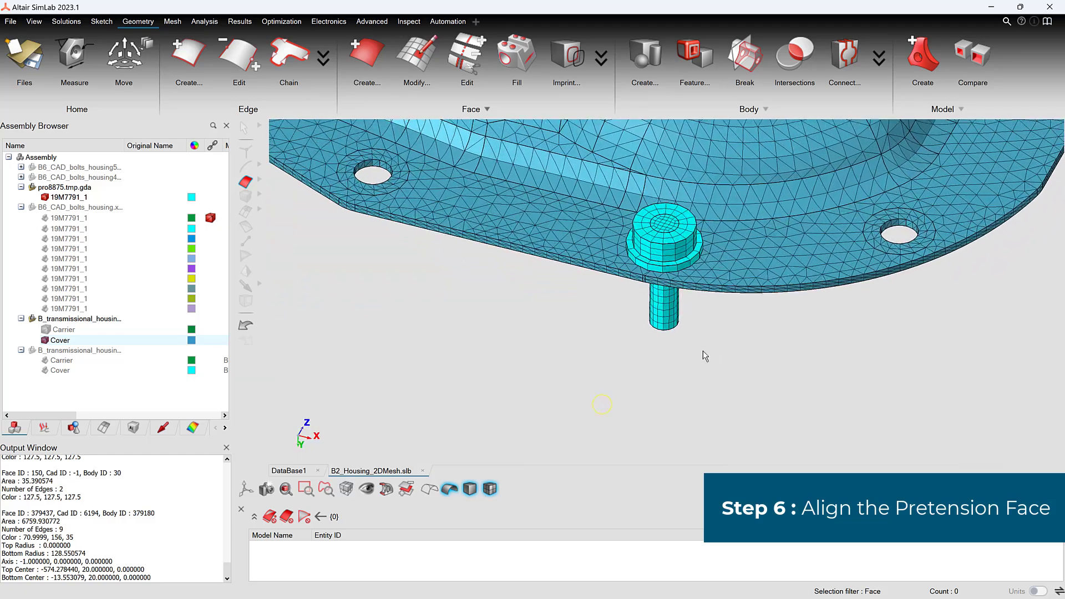
right_click_drag(725, 344, 700, 402)
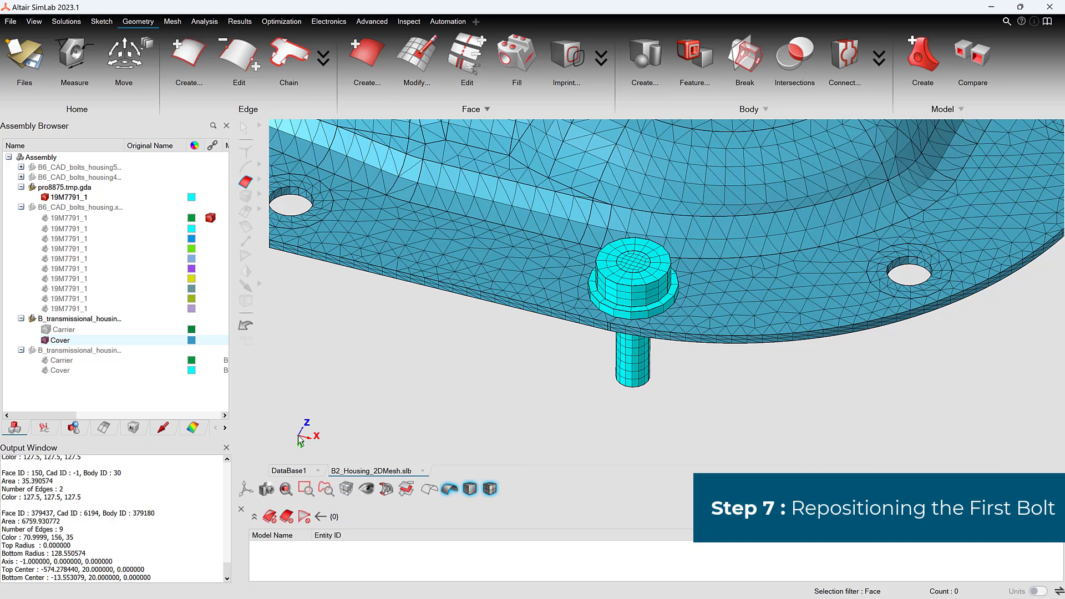
left_click(143, 49)
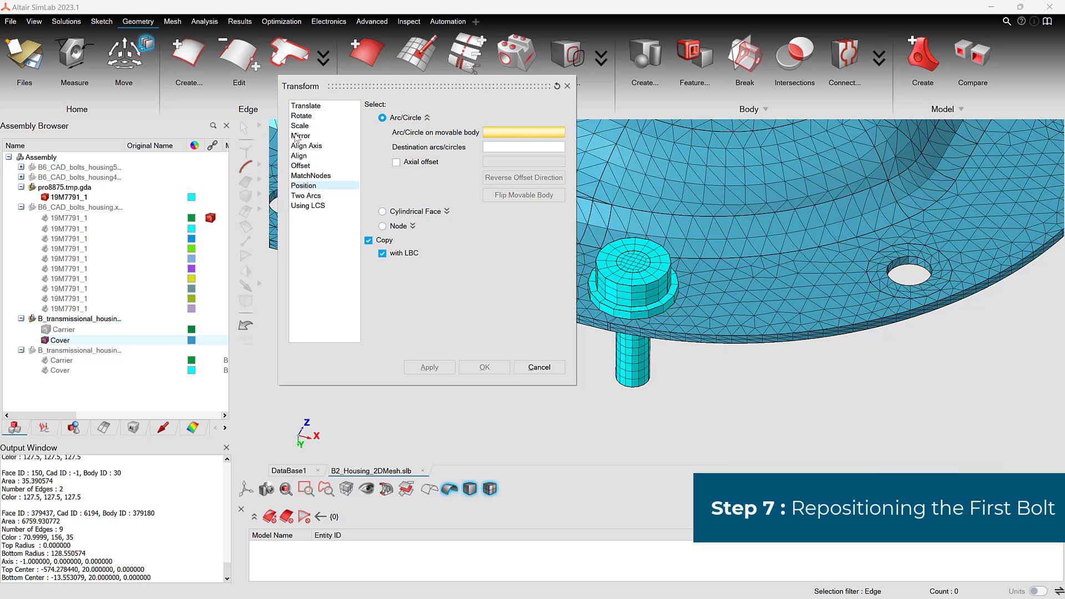
left_click(329, 187)
scroll(667, 328, "up", 5)
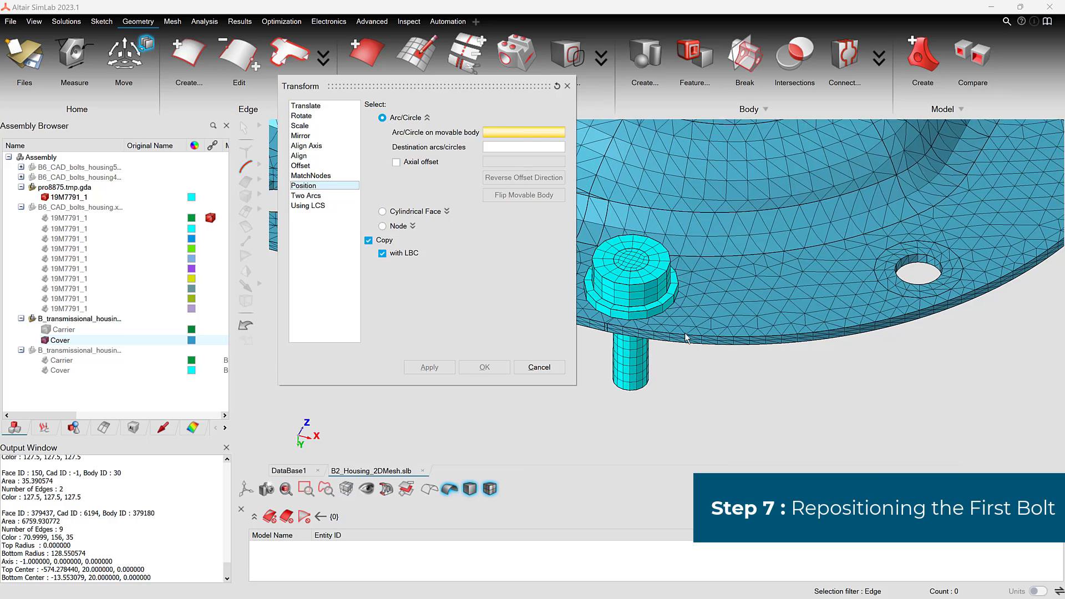
scroll(828, 348, "up", 2)
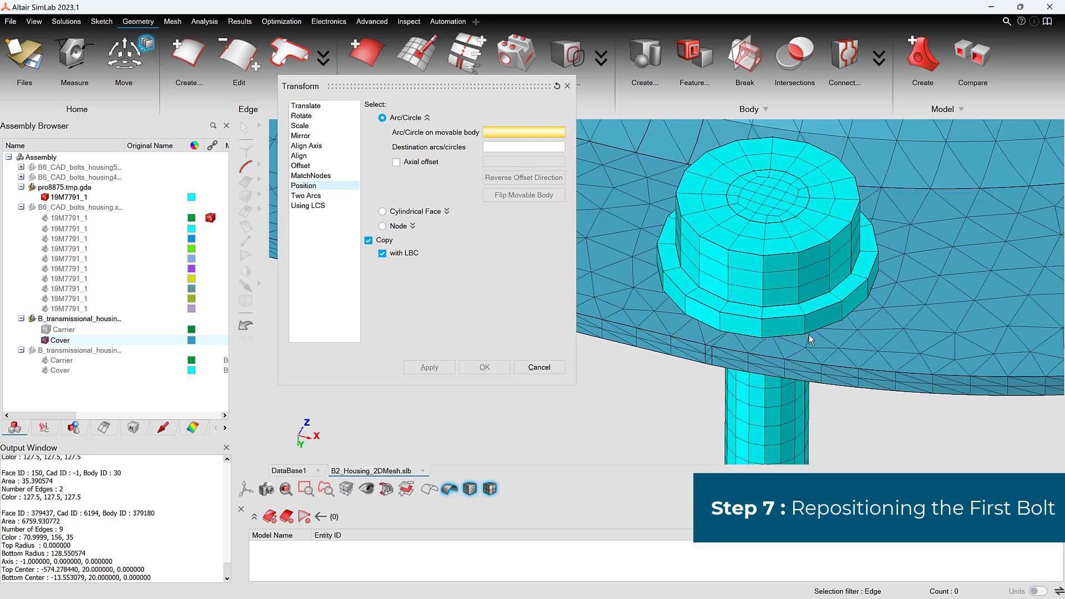
left_click(807, 332)
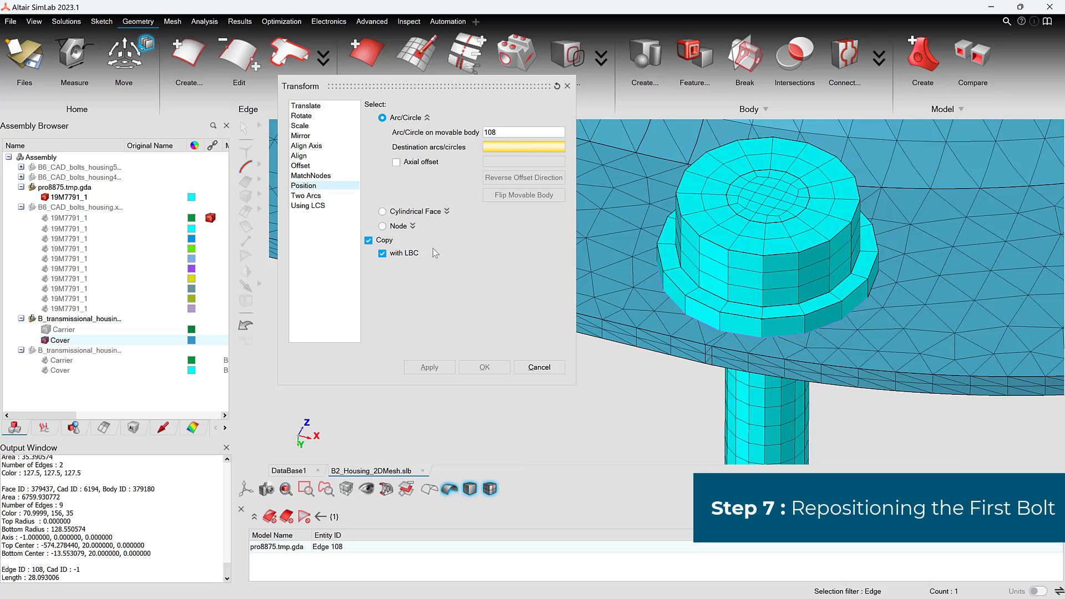
Step: Move the bolt onto the outer arc around its cover hole without copying, hiding it temporarily to pick the destination arc
left_click(45, 197)
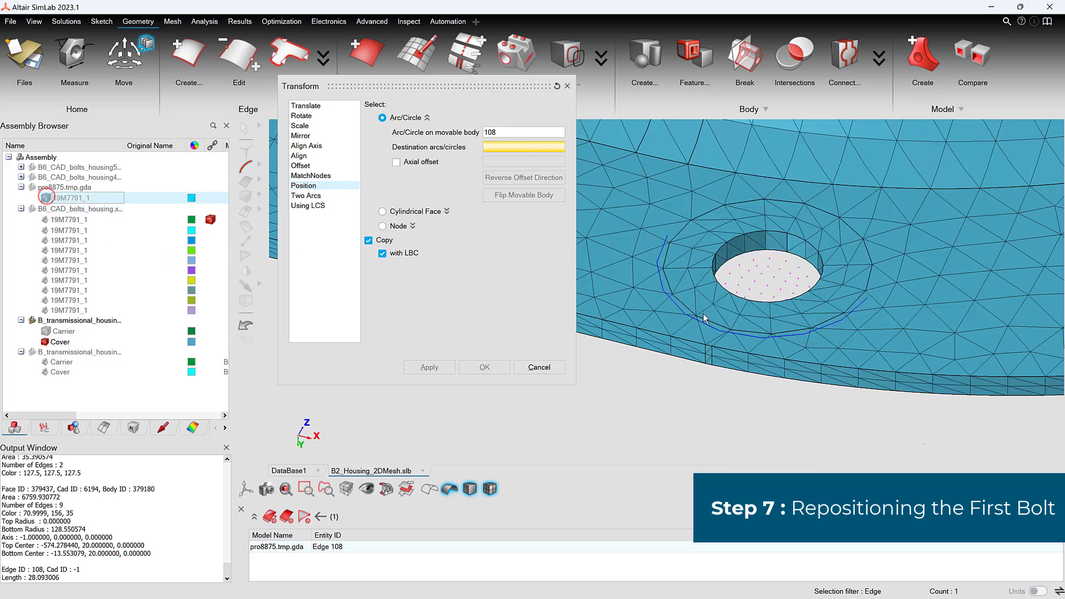
scroll(704, 318, "up", 3)
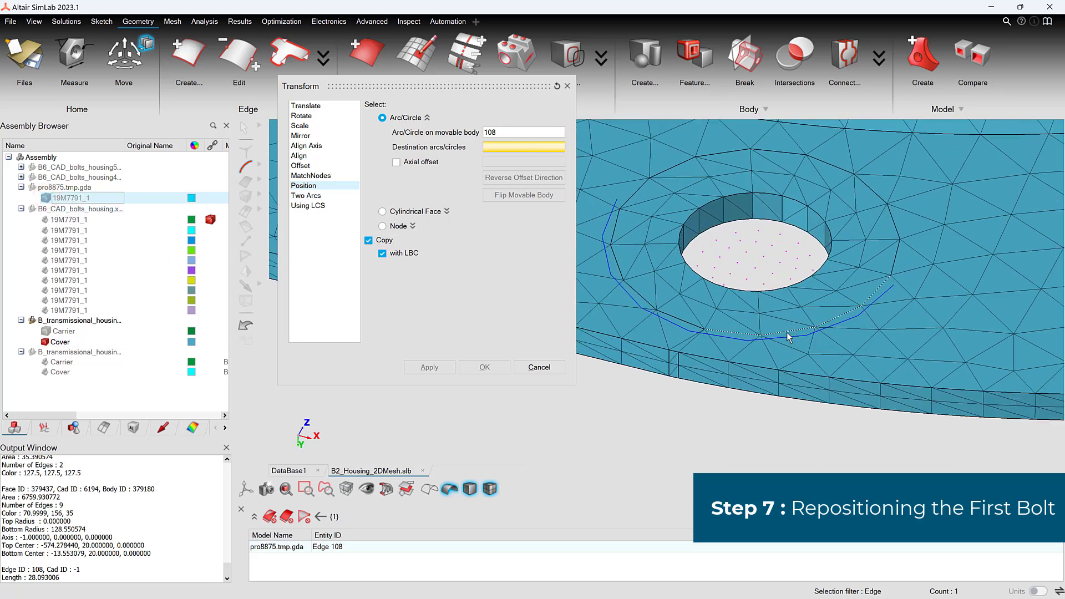
left_click(687, 326)
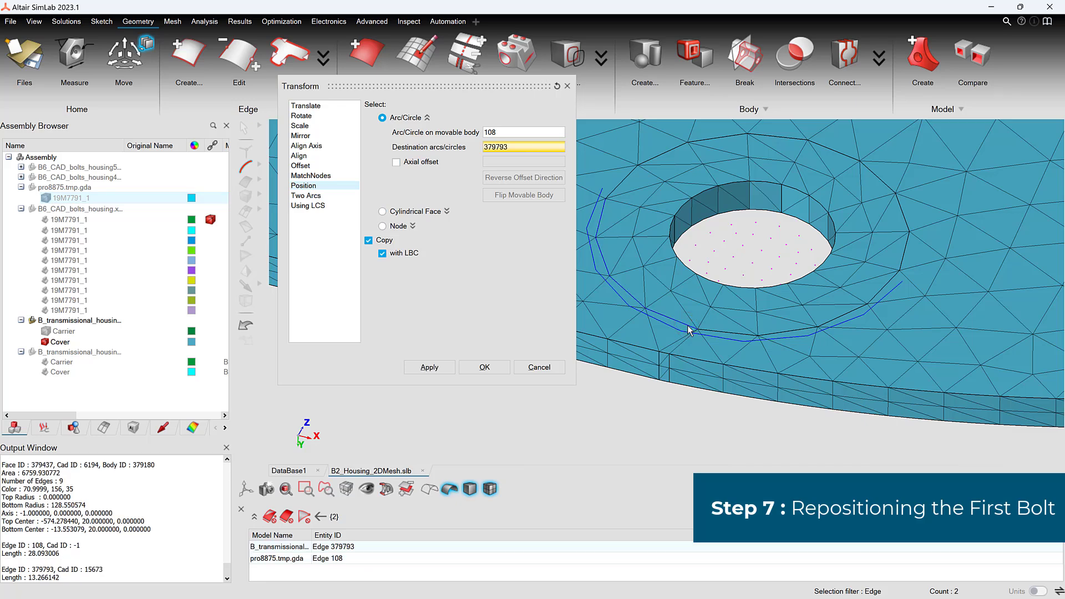
left_click(368, 240)
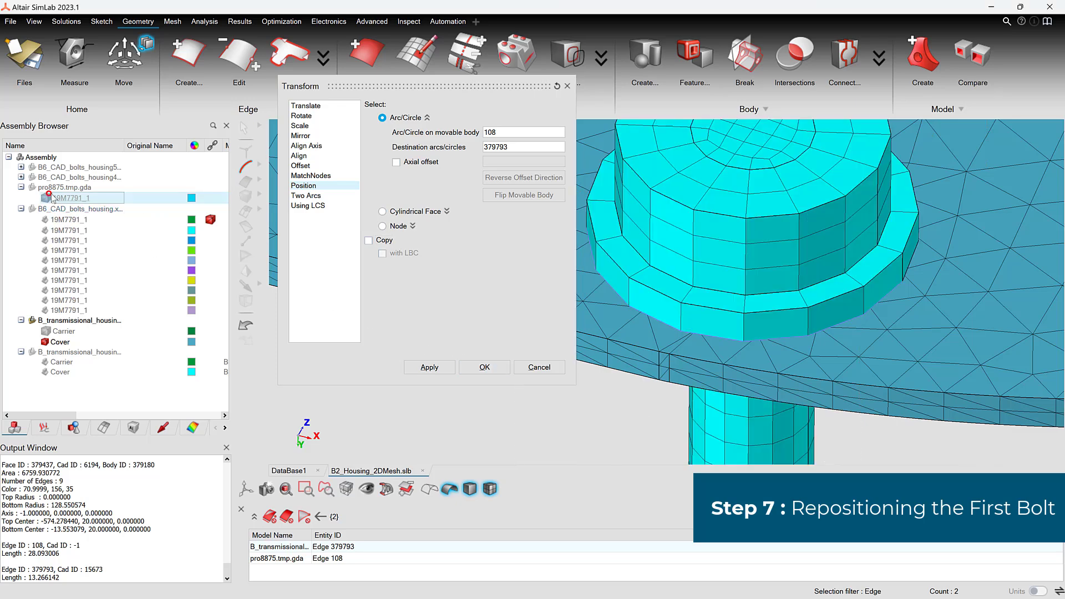
left_click(484, 368)
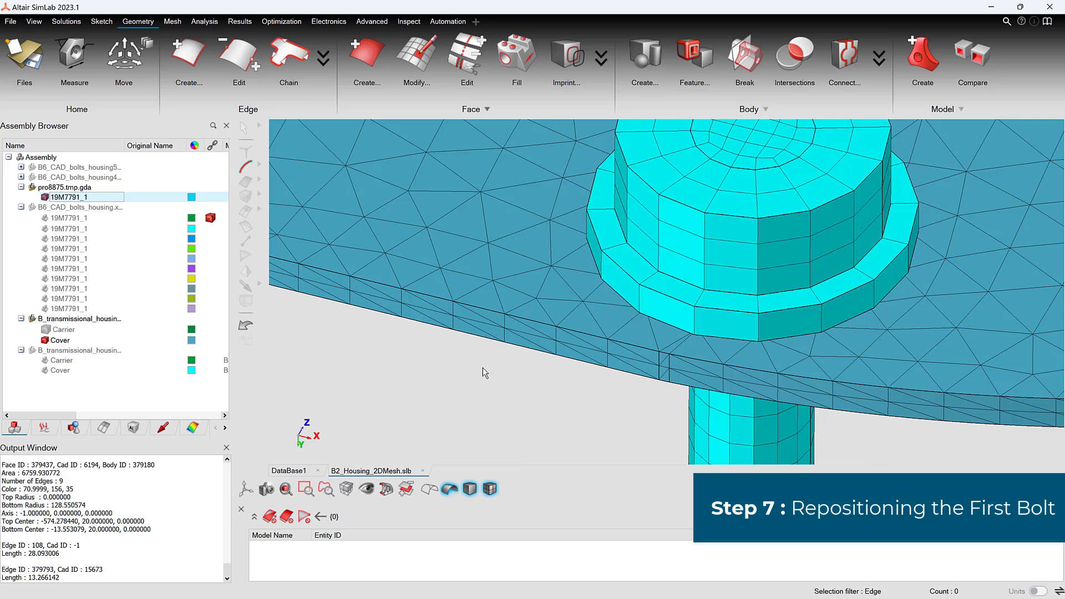
Step: Start another Position transform with the repositioned bolt's lower flange edge as the movable arc
key("f")
middle_click_drag(721, 384, 682, 378)
scroll(666, 360, "up", 2)
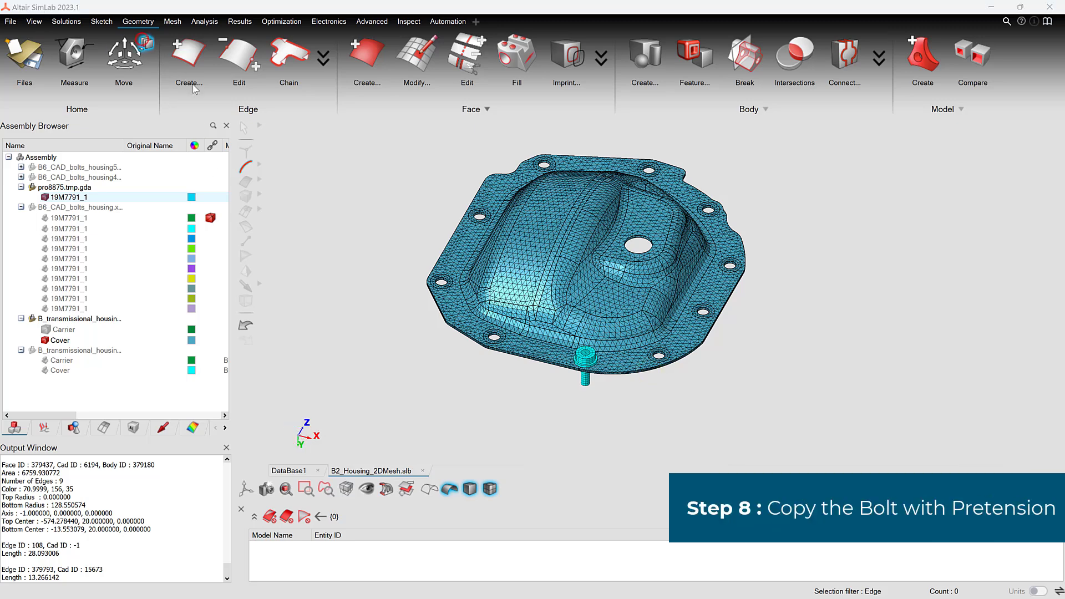
left_click(311, 185)
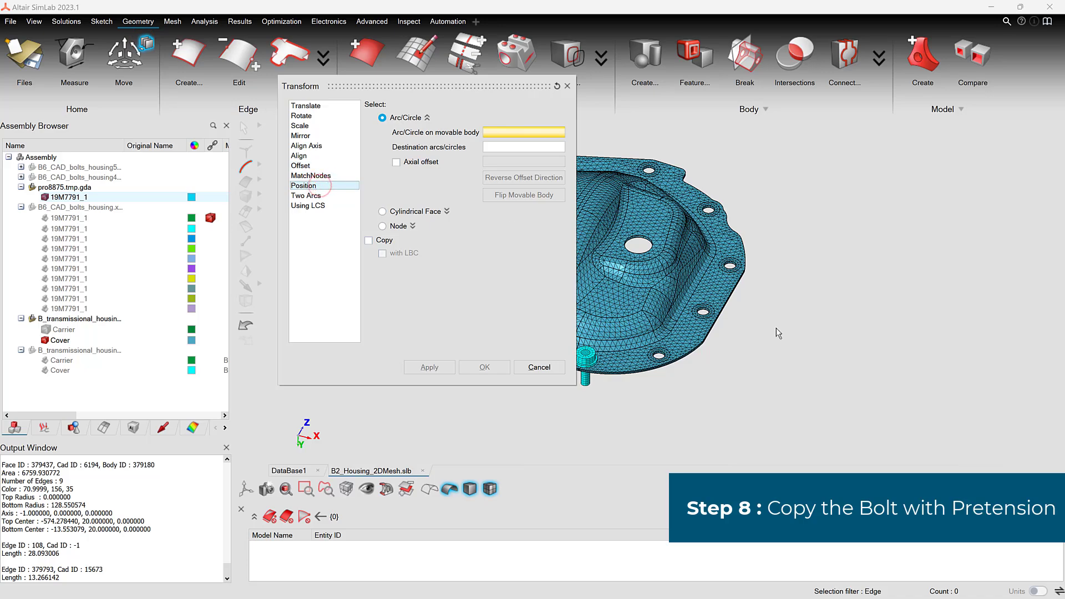
scroll(766, 310, "up", 6)
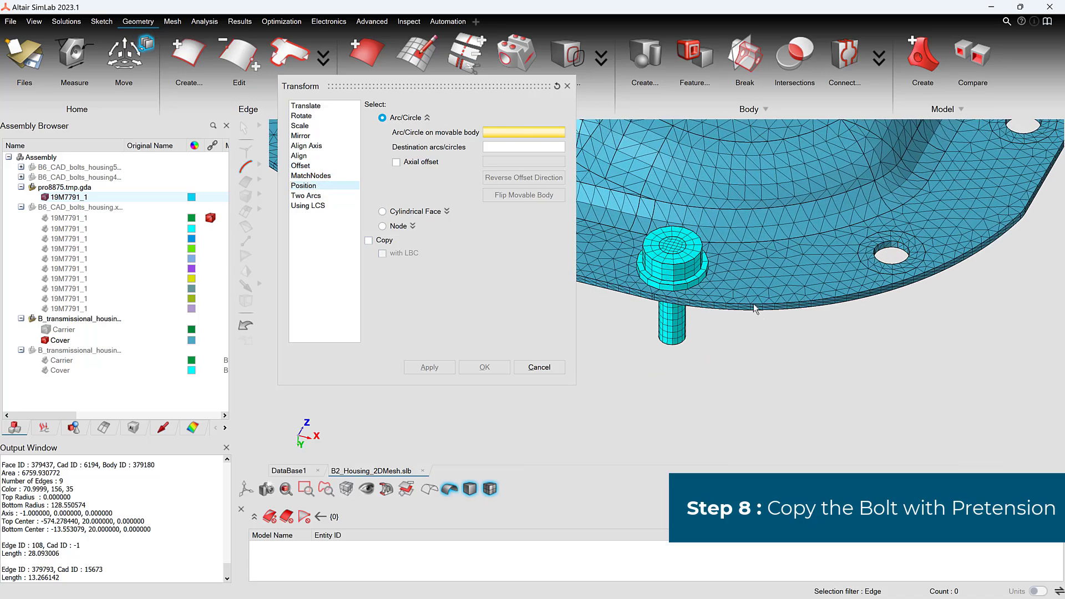
scroll(721, 301, "up", 2)
left_click(693, 289)
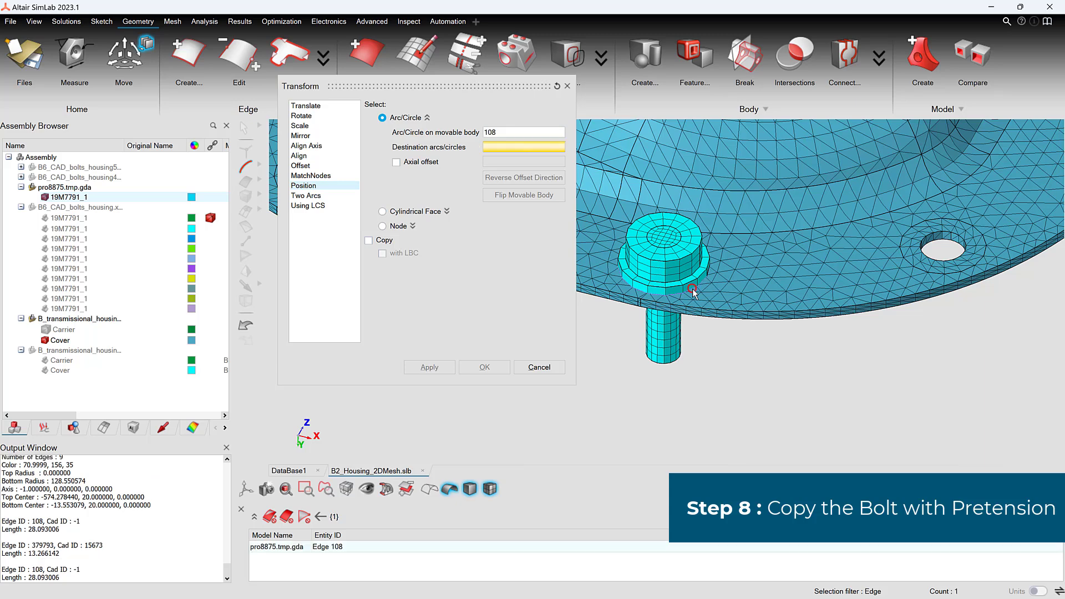
Step: Select the outer arcs around the four cover holes following the bolt along the +X side as destination arcs
middle_click_drag(908, 345, 836, 348)
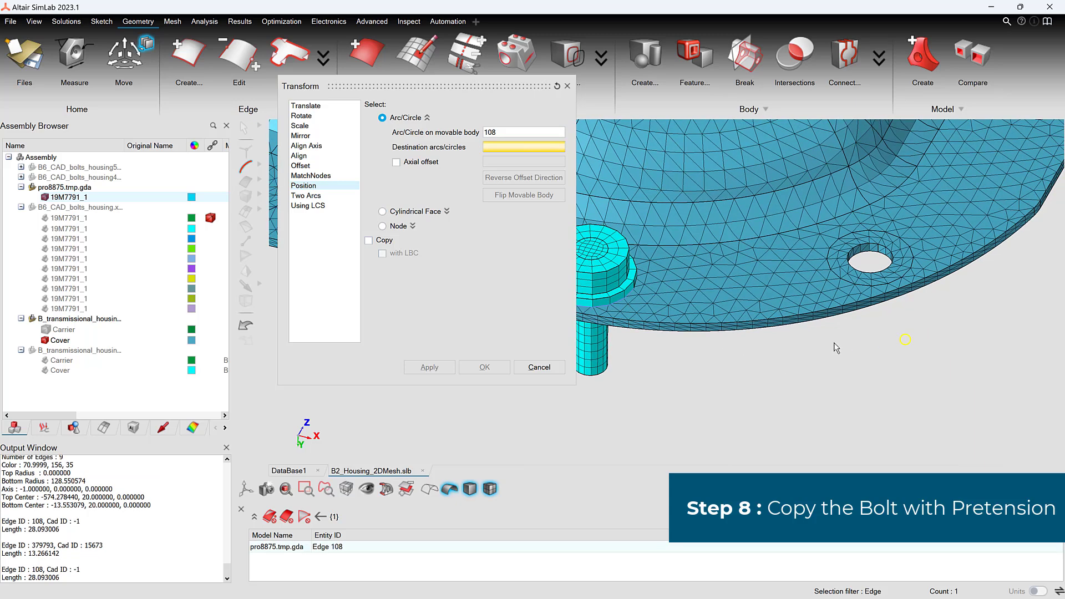
left_click(904, 274)
scroll(954, 236, "down", 2)
middle_click_drag(969, 217, 869, 344)
left_click(932, 266)
middle_click_drag(987, 161, 901, 335)
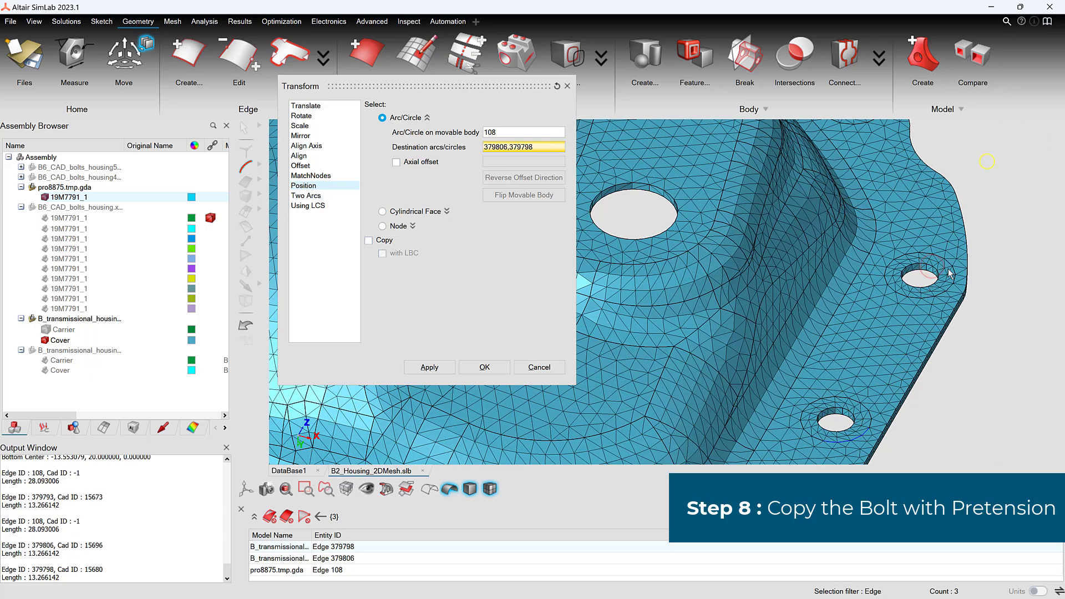
left_click(954, 266)
middle_click_drag(885, 162, 935, 274)
left_click(931, 267)
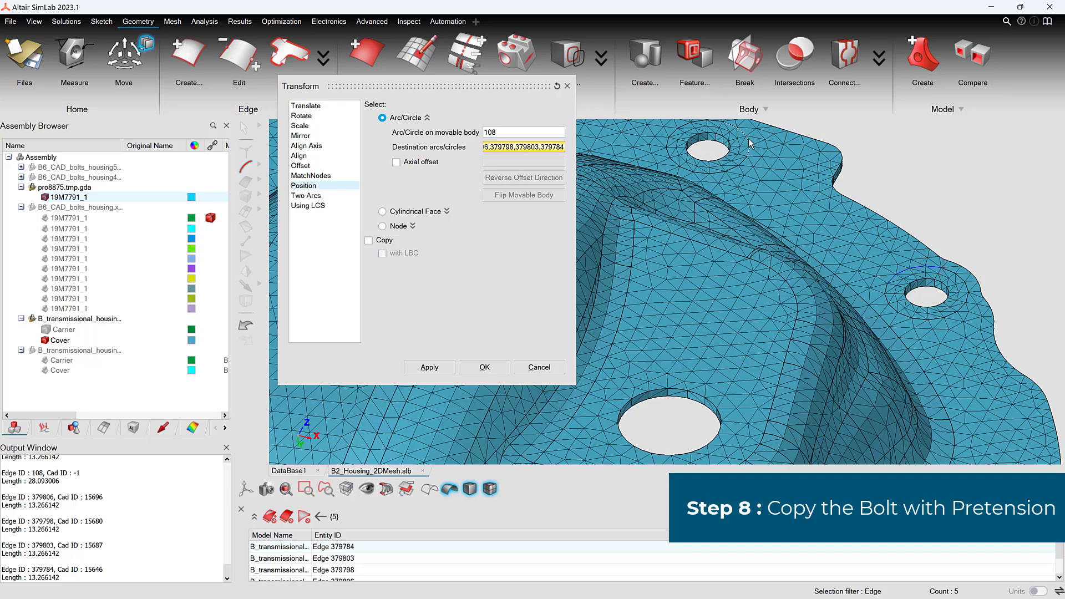
Step: Add the outer arcs around the remaining five cover holes, continuing around the flange back towards the bolt, as destinations
left_click(748, 143)
middle_click_drag(749, 142, 672, 209)
left_click(791, 173)
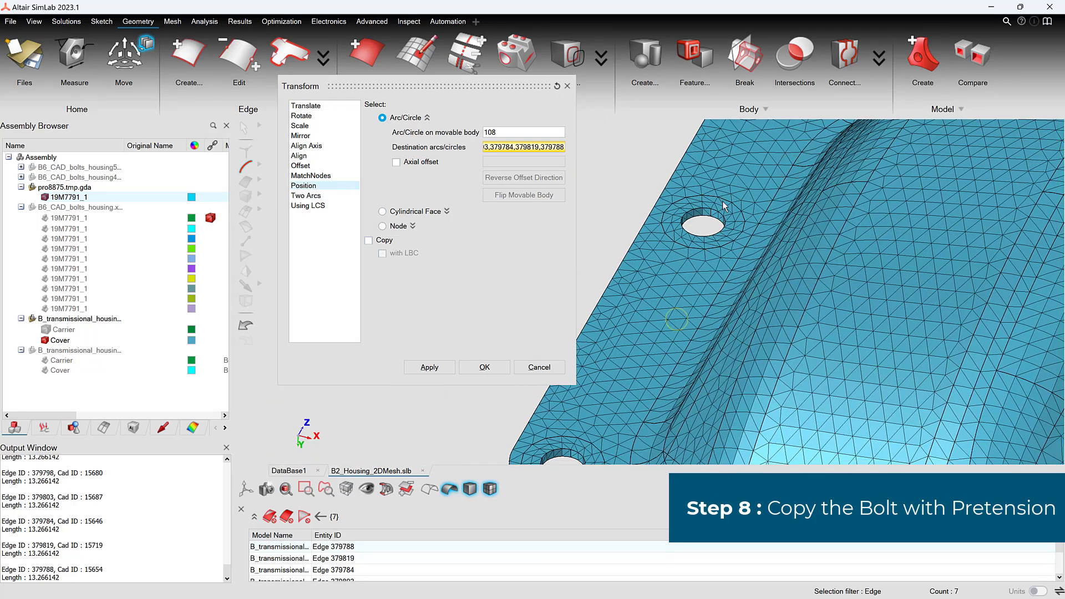
left_click(725, 200)
middle_click_drag(691, 354, 792, 165)
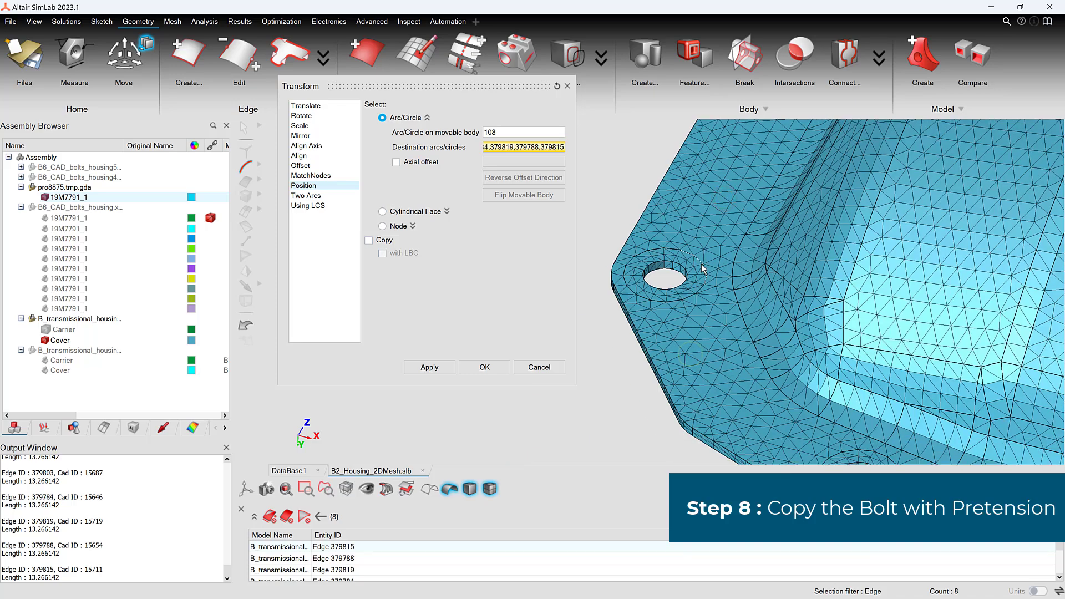
left_click(701, 263)
middle_click_drag(741, 390, 736, 363)
left_click(747, 288)
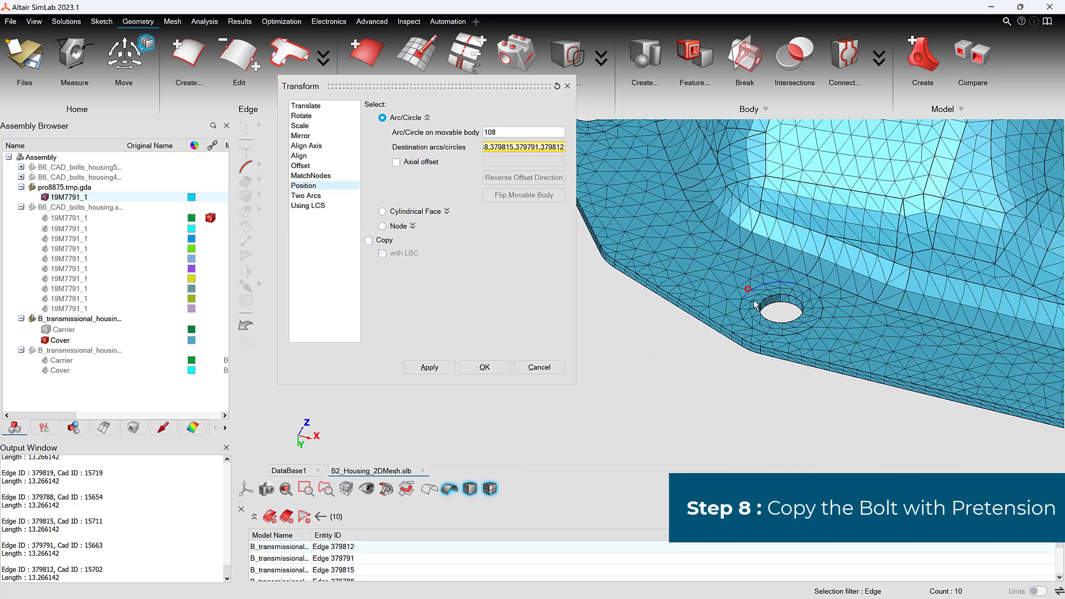
Step: Copy the bolt together with its LBC to all selected destination arcs and finish the Position transform
middle_click_drag(747, 288, 620, 360)
scroll(710, 369, "down", 10)
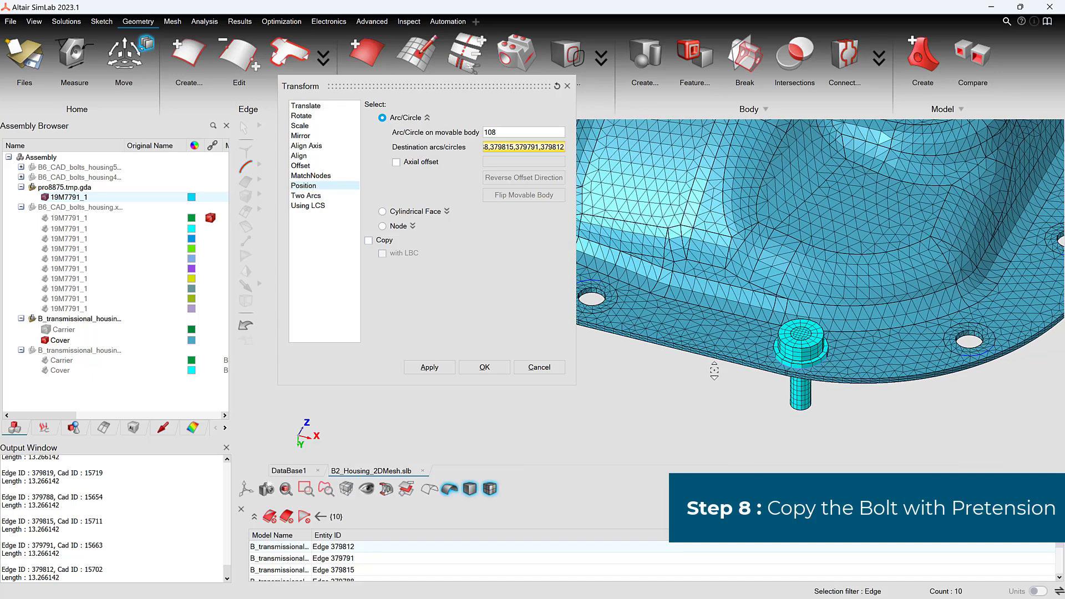
scroll(699, 371, "down", 5)
middle_click_drag(707, 362, 699, 389)
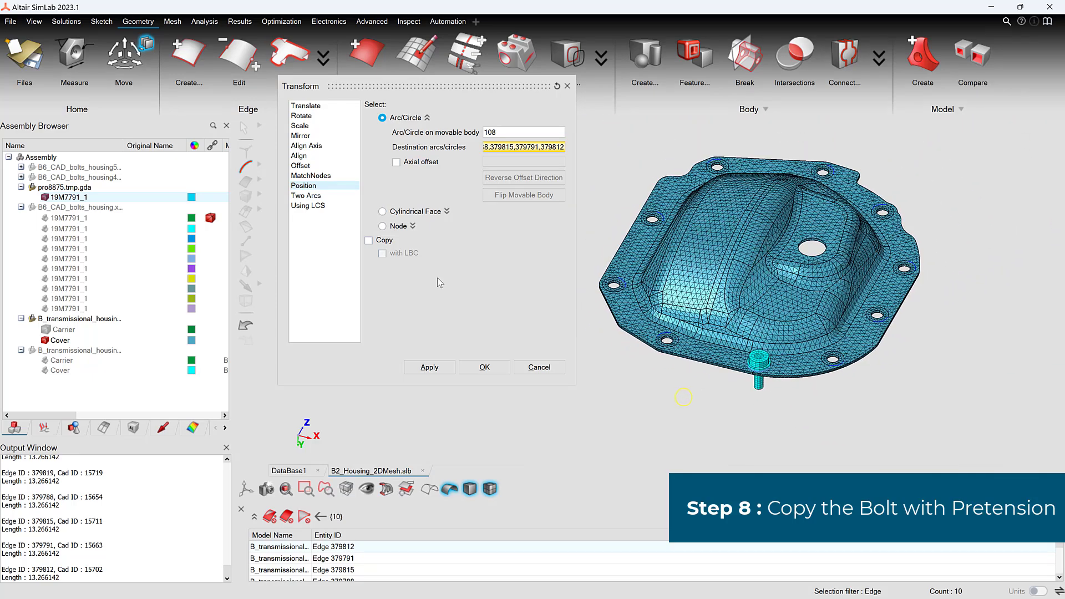
left_click(368, 240)
left_click(382, 253)
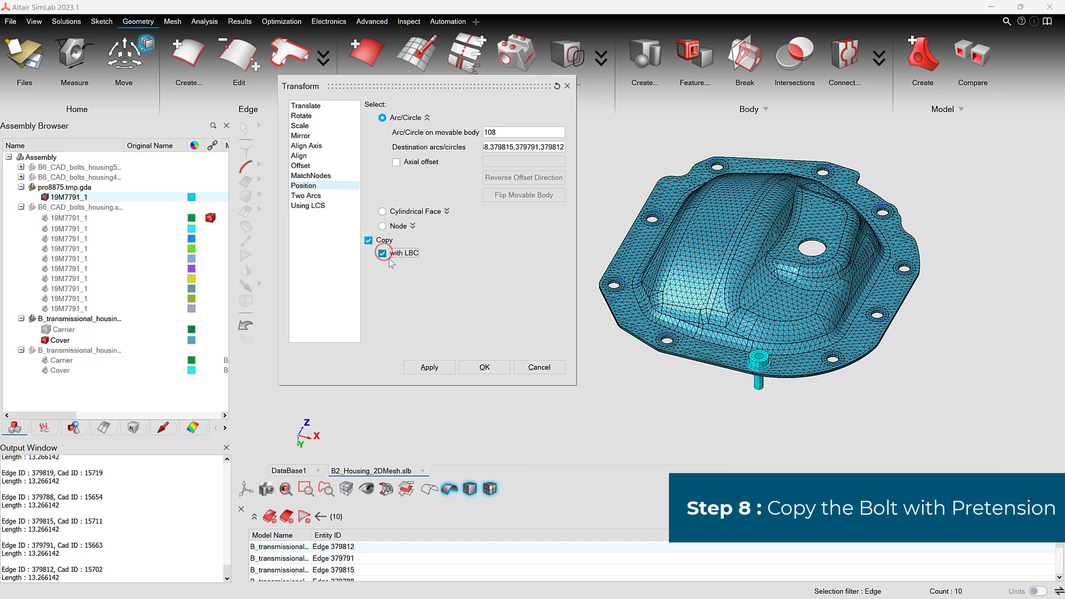
left_click(494, 367)
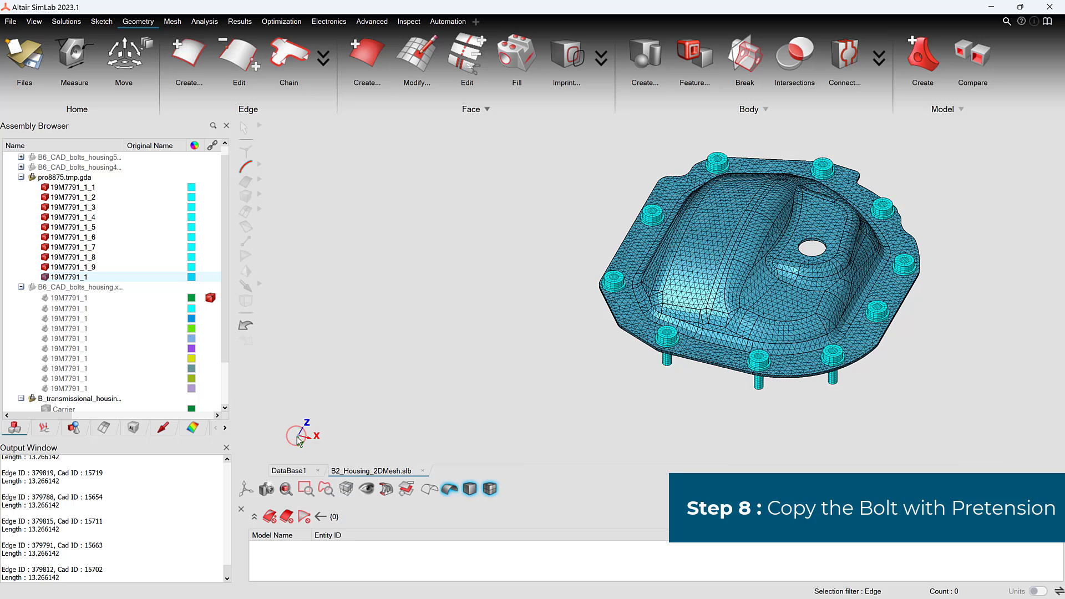
Step: Examine the copied bolts on the cover, hiding the meshed Cover body to view them on their own
scroll(297, 437, "down", 2)
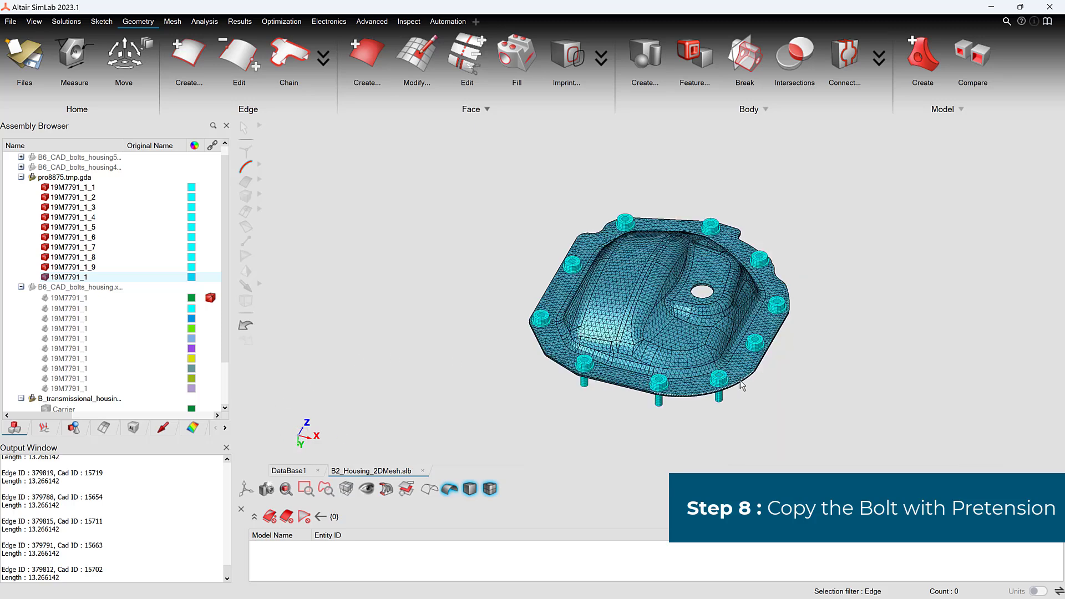
scroll(743, 379, "up", 5)
middle_click_drag(762, 404, 784, 411)
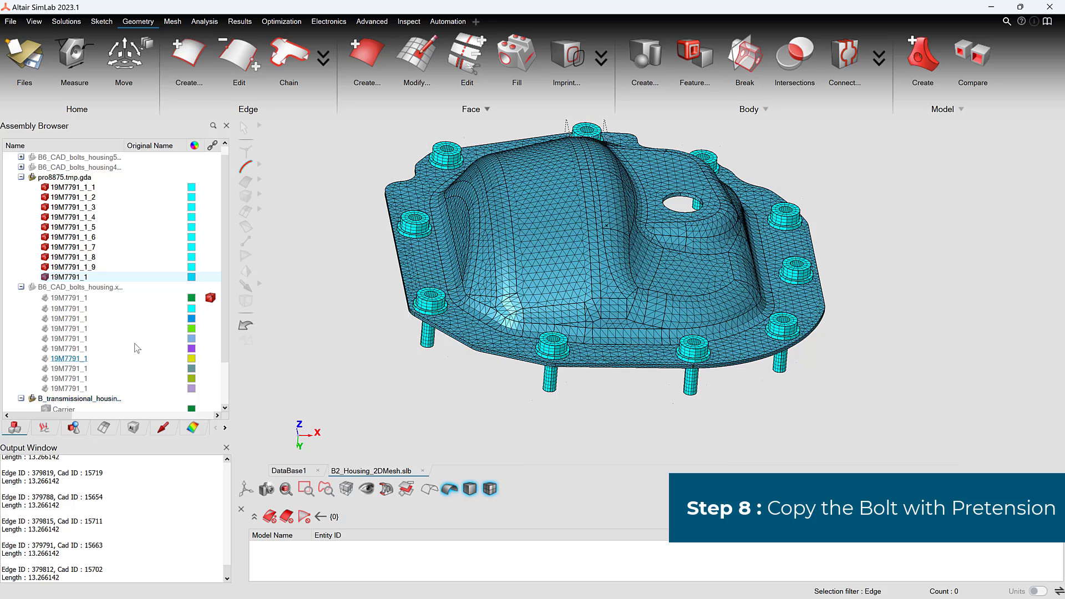
left_click_drag(224, 317, 224, 325)
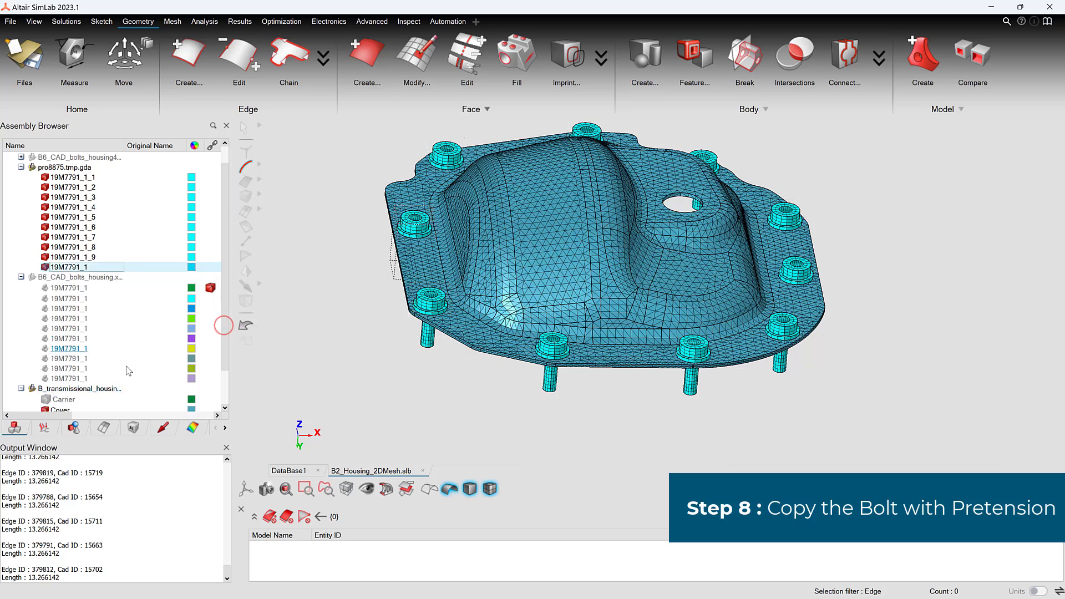
left_click(45, 408)
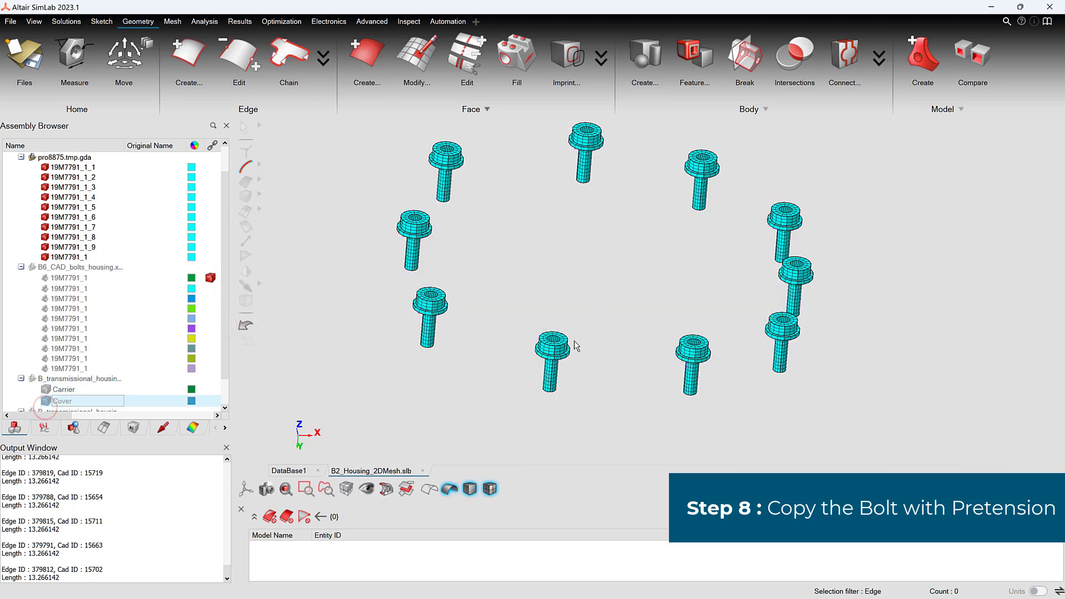
middle_click_drag(575, 345, 637, 352)
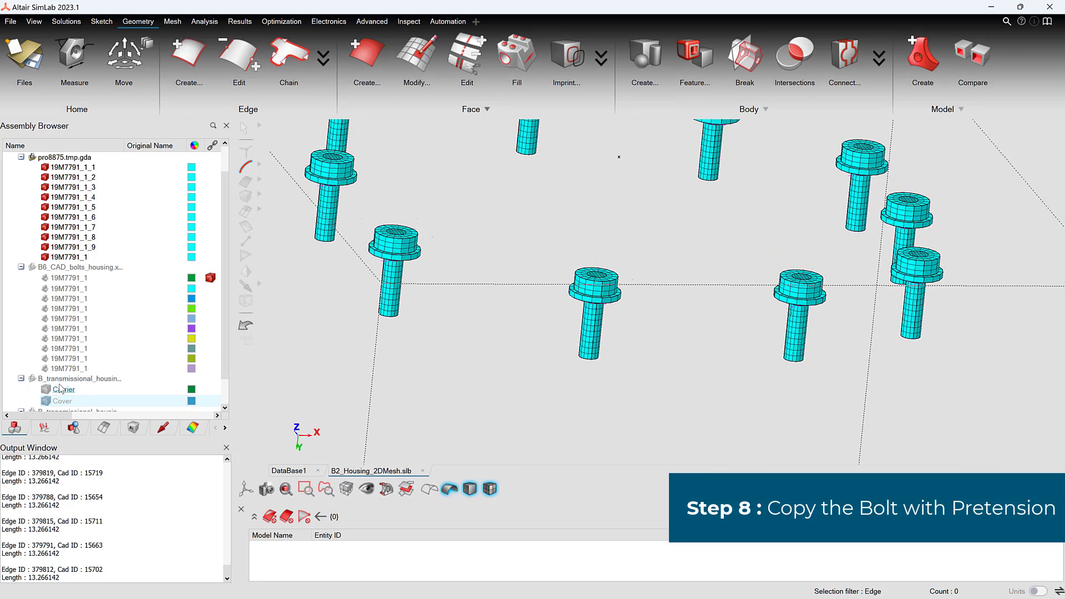
Step: Display the meshed Carrier and Cover bodies together with the bolts and fit the assembly in view
left_click(47, 399)
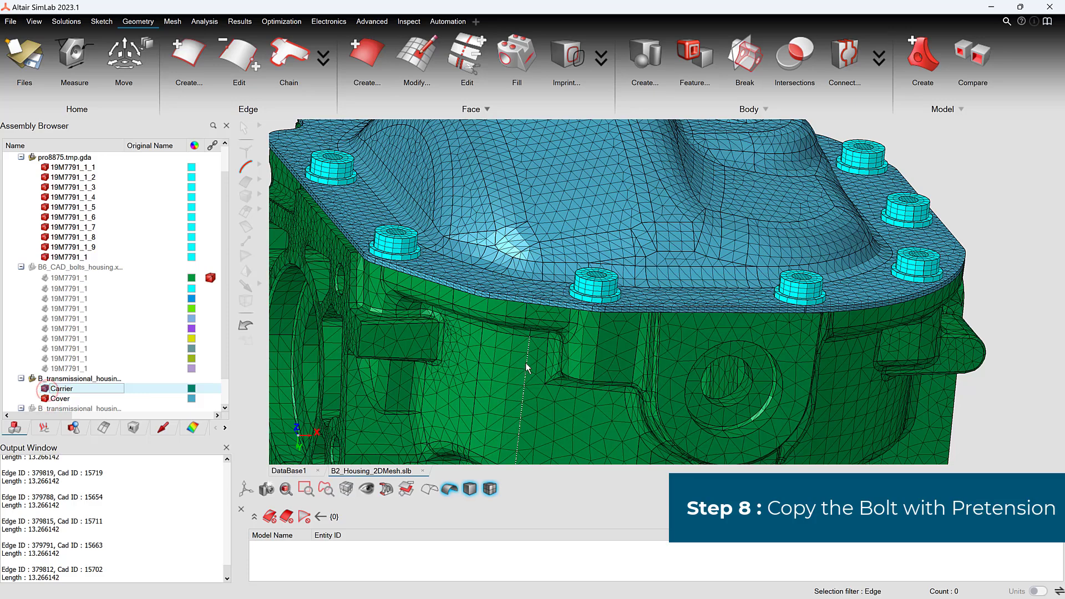
key("f")
scroll(768, 276, "up", 2)
scroll(768, 276, "up", 2)
middle_click_drag(770, 274, 661, 285)
Step: Invert the transparency of the Carrier body and check how the bolts sit inside it
key("b")
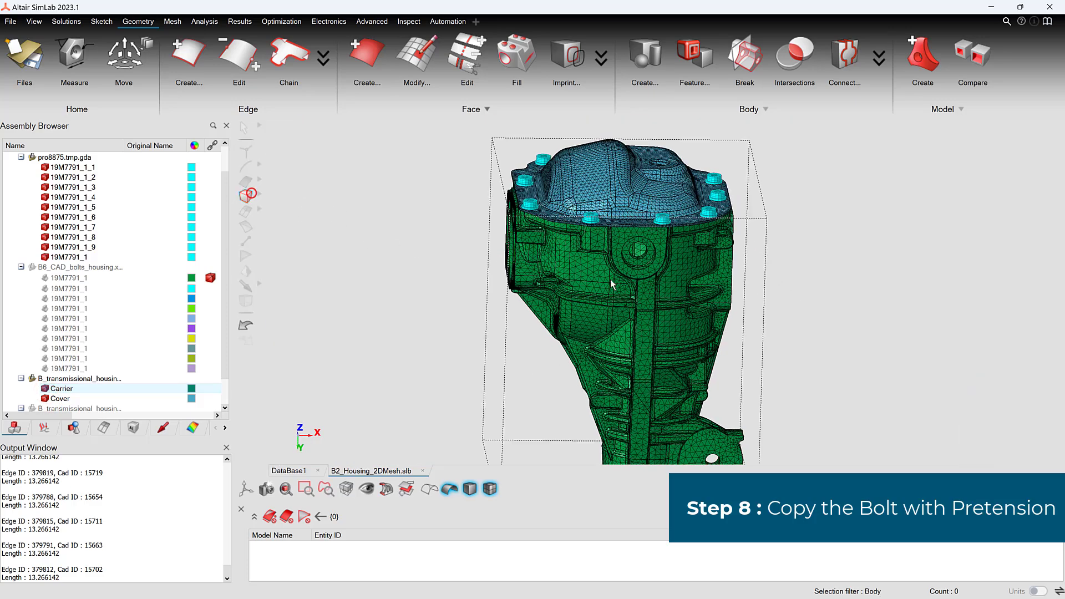
left_click(610, 279)
right_click(610, 278)
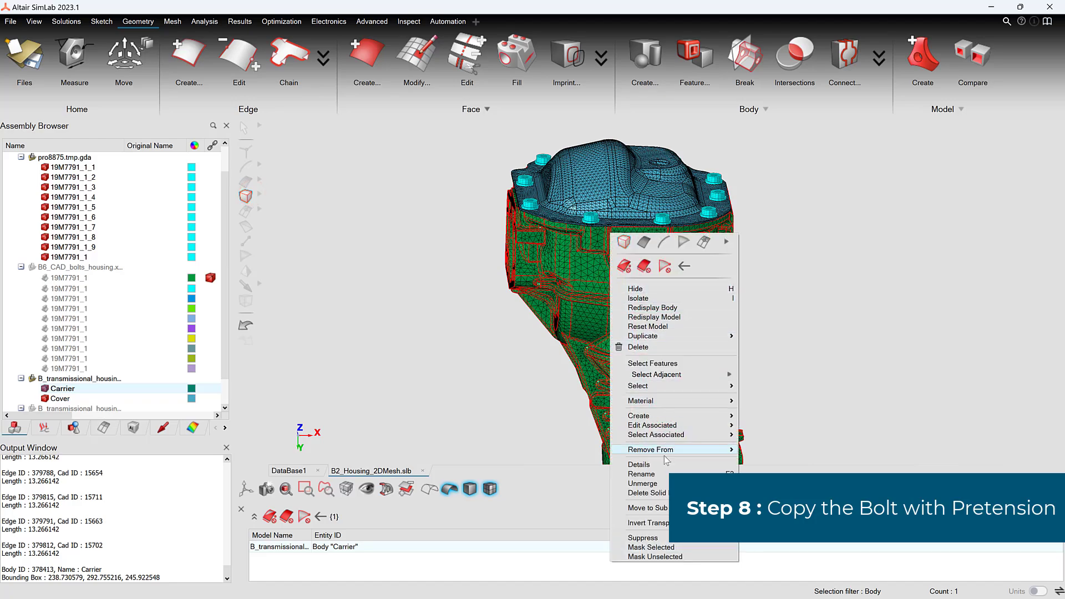
left_click(656, 524)
scroll(613, 247, "up", 5)
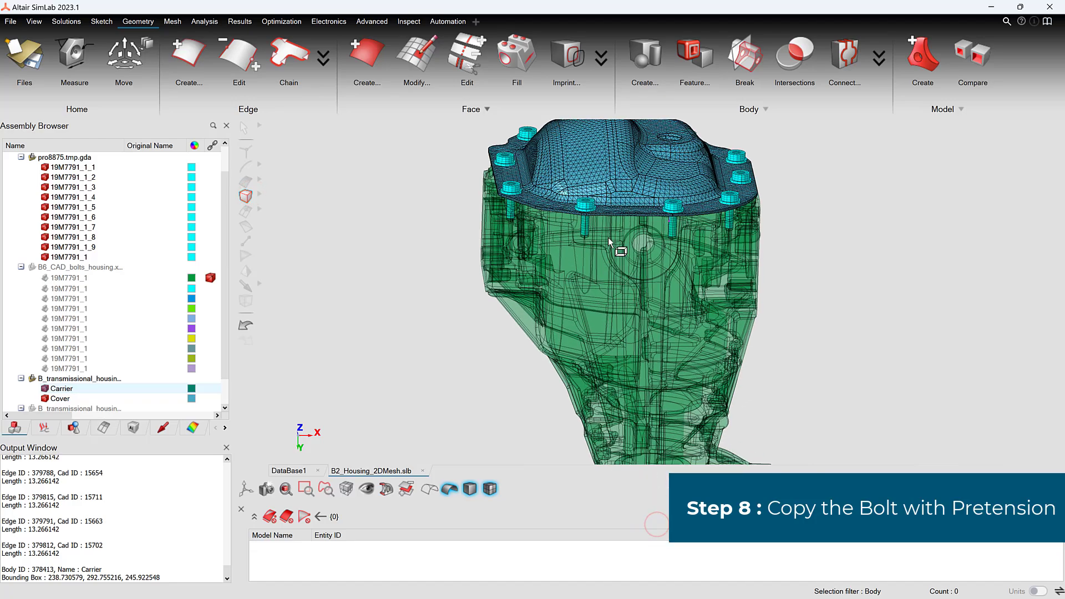
middle_click_drag(615, 264, 637, 322)
scroll(635, 324, "down", 5)
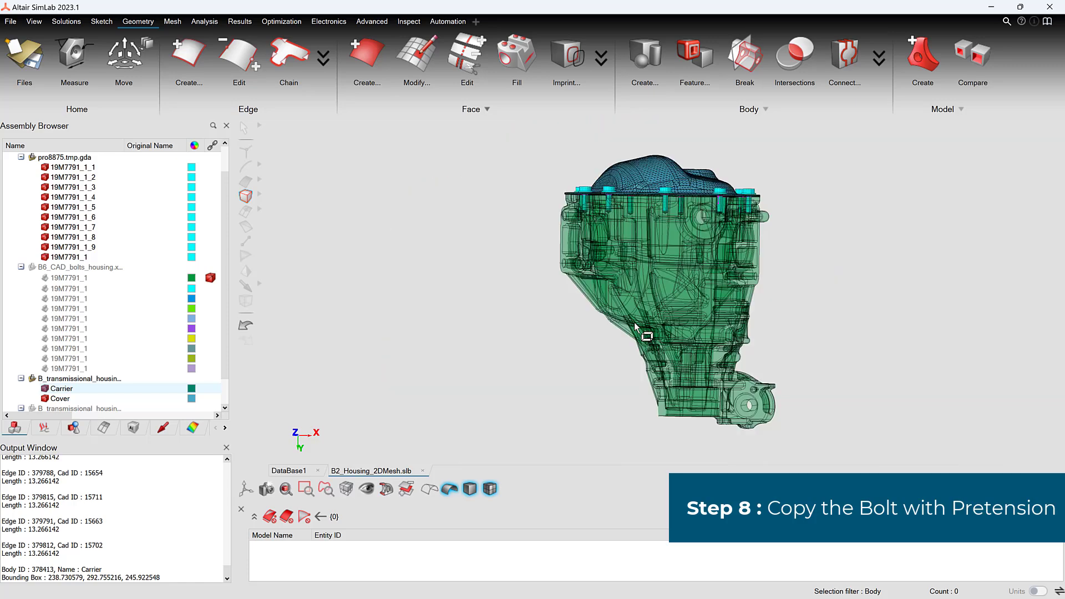